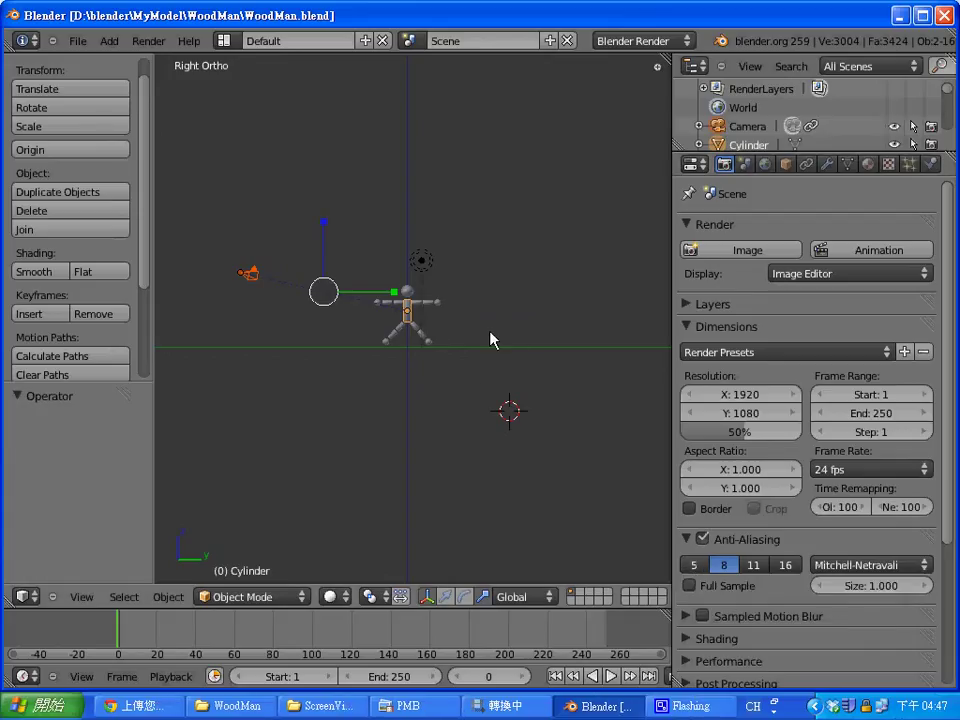
Step: Select the head sphere and render a quick preview of the figure
{"action": "right_click", "coordinate": [410, 294]}
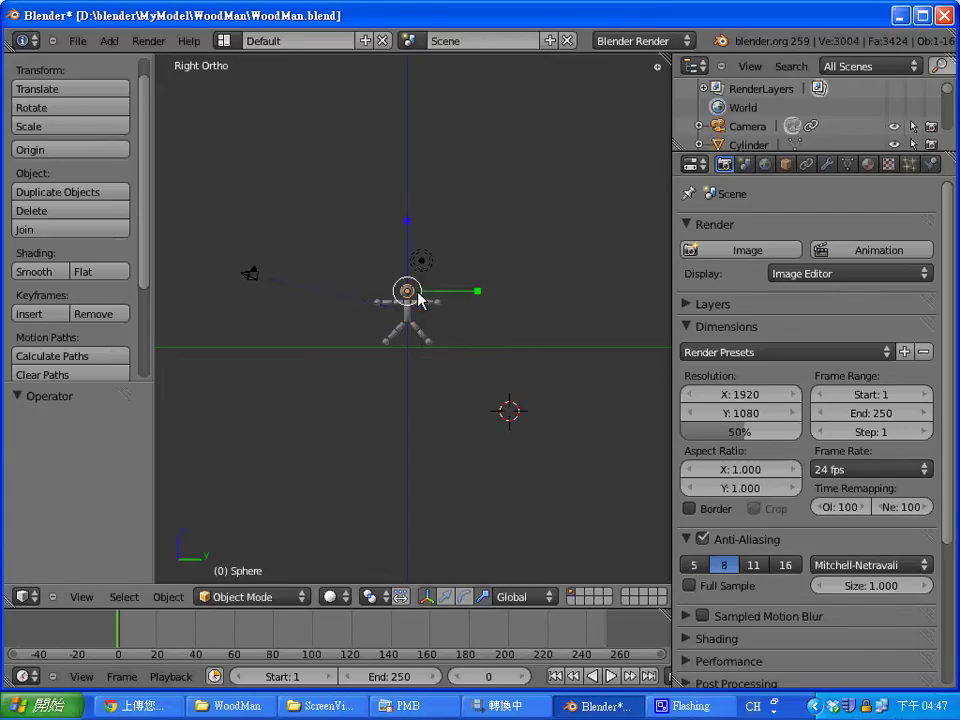
{"action": "key", "text": "F12"}
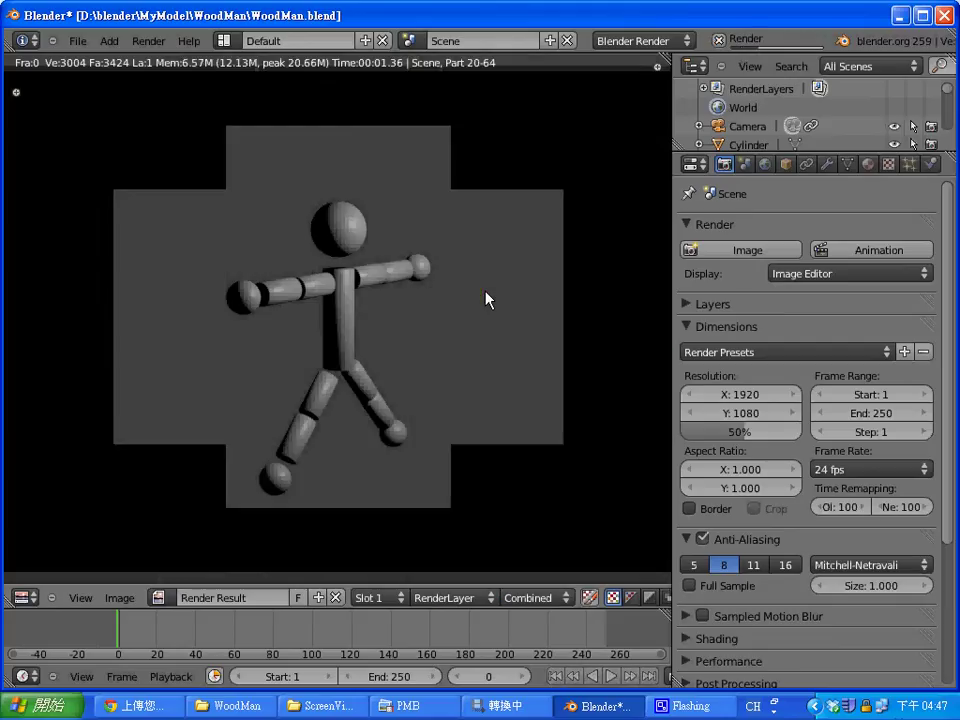
{"action": "key", "text": "Escape"}
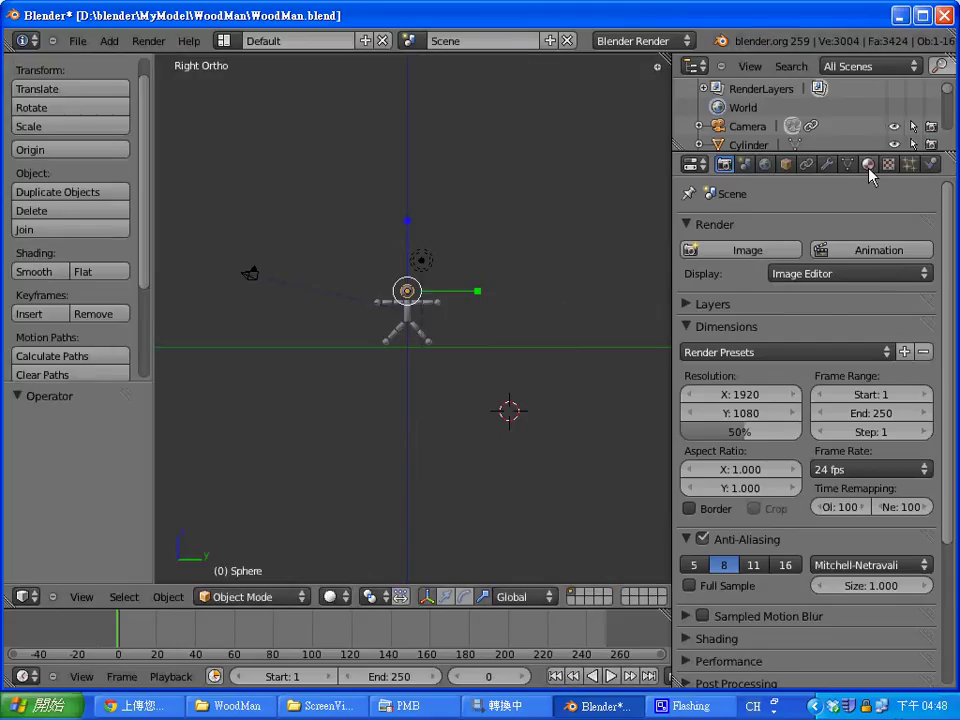
Step: Give the head sphere a new material with a peach-orange diffuse colour
{"action": "left_click", "coordinate": [868, 164]}
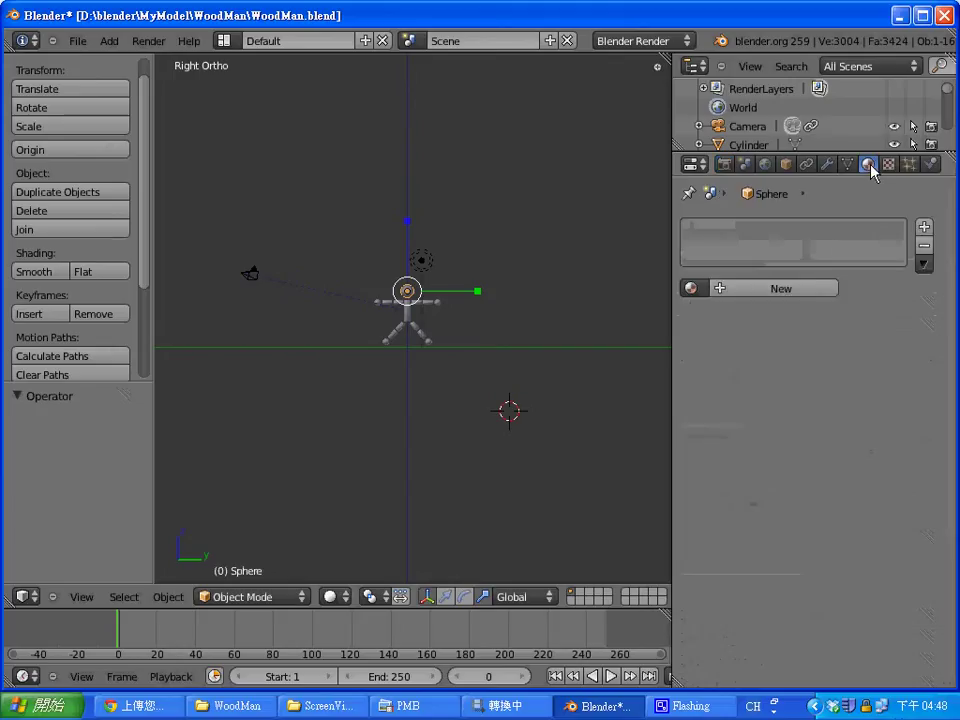
{"action": "left_click", "coordinate": [807, 288]}
{"action": "scroll", "coordinate": [953, 390], "scroll_direction": "down", "scroll_amount": 2}
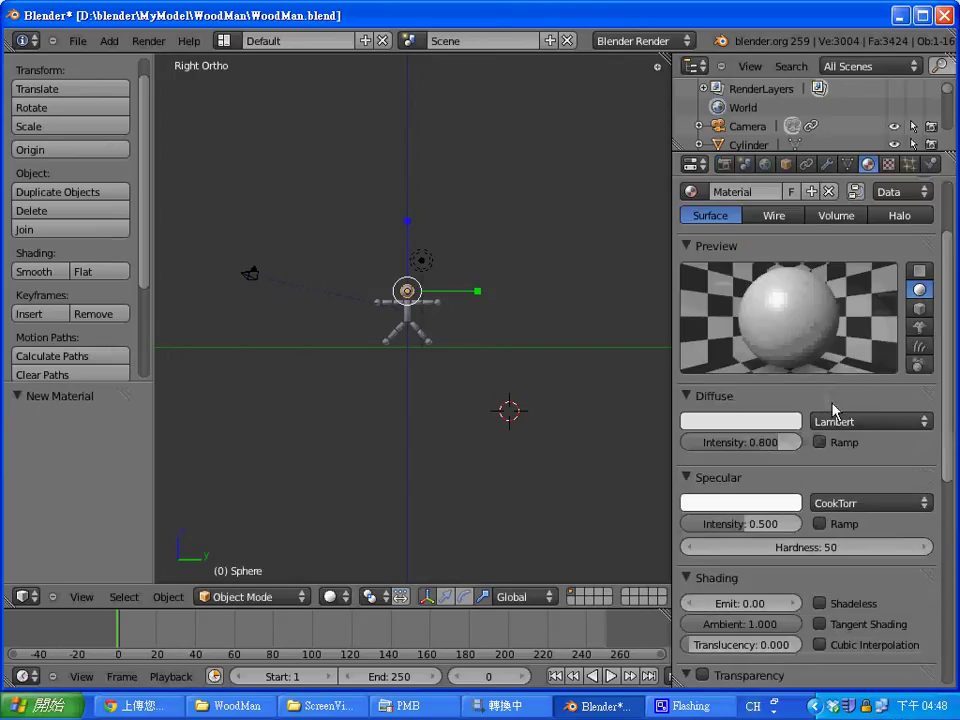
{"action": "left_click", "coordinate": [754, 425]}
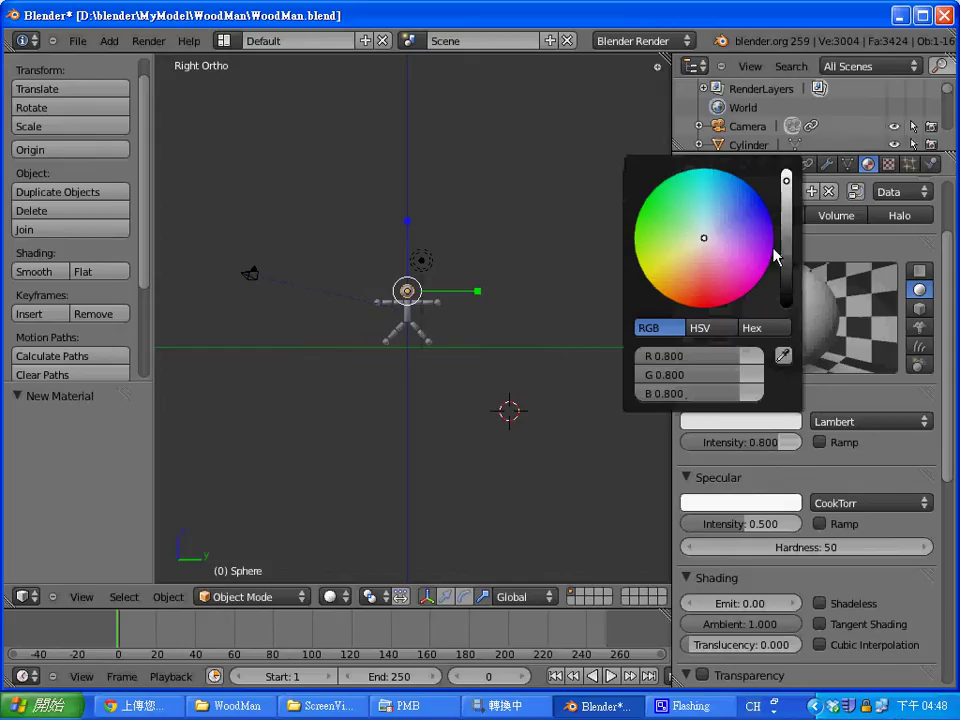
{"action": "left_click", "coordinate": [695, 272]}
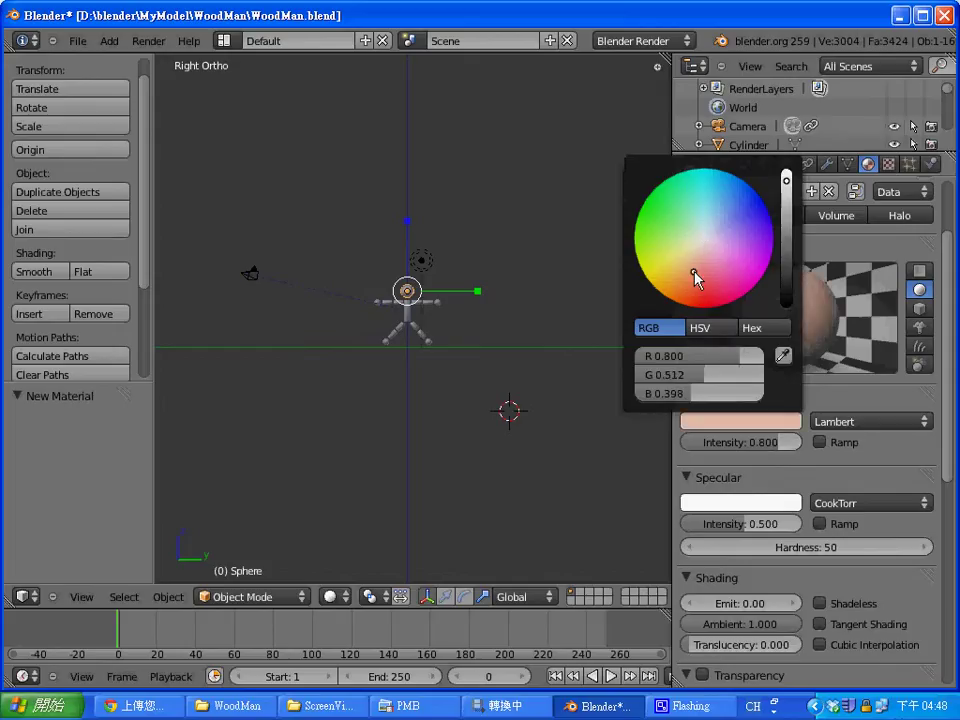
{"action": "left_click_drag", "start_coordinate": [695, 275], "coordinate": [689, 284]}
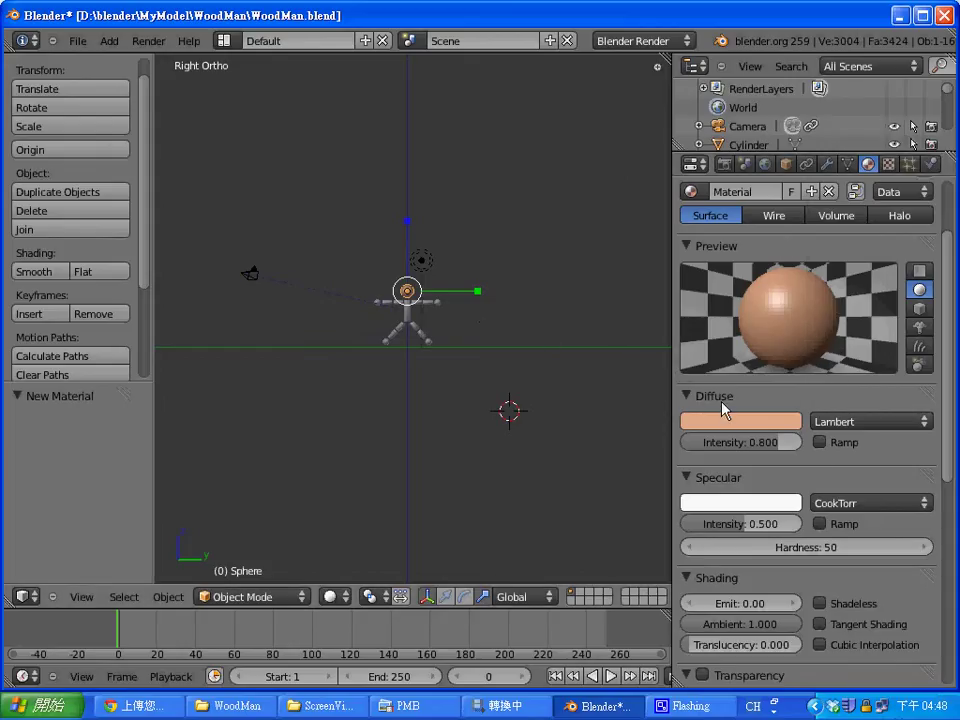
Step: Rename the material to Material.Wood and show its texture slots
{"action": "left_click", "coordinate": [770, 189]}
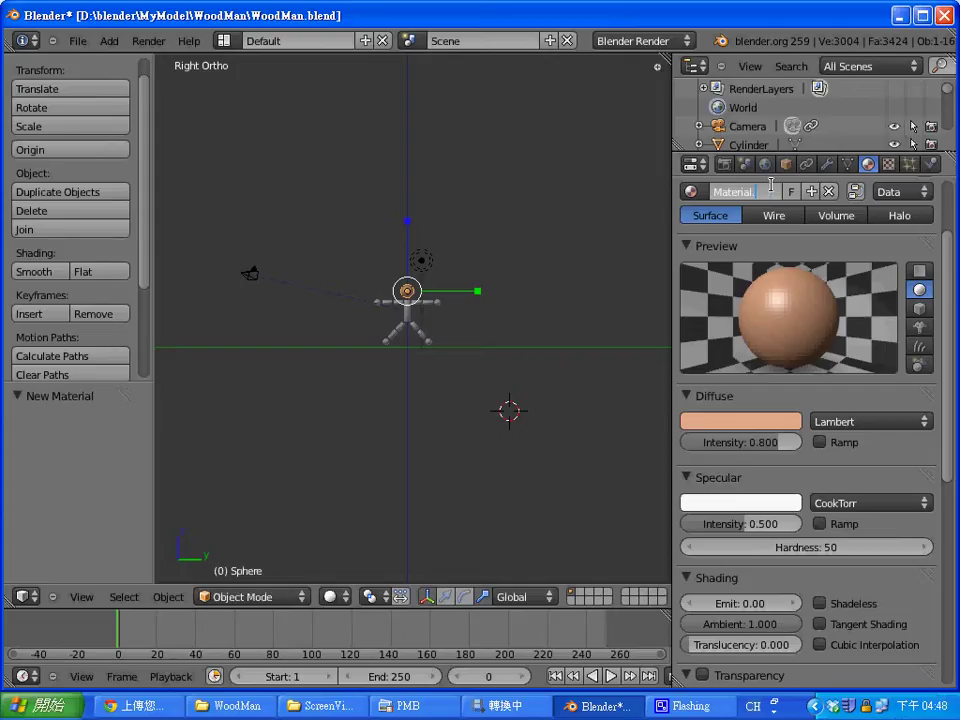
{"action": "type", "text": "Wood"}
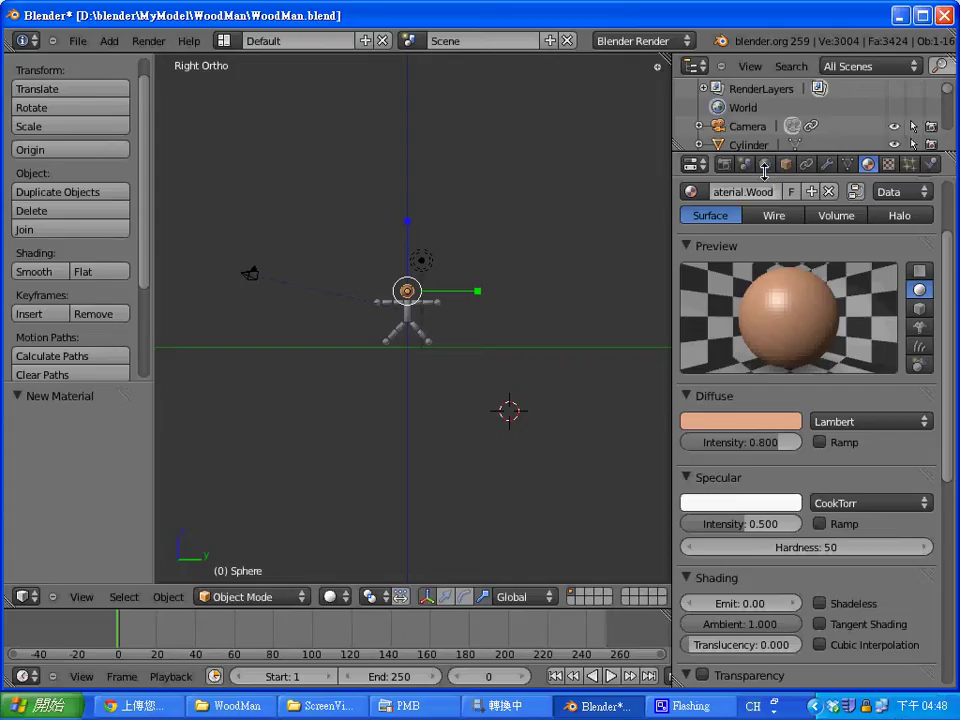
{"action": "left_click", "coordinate": [889, 165]}
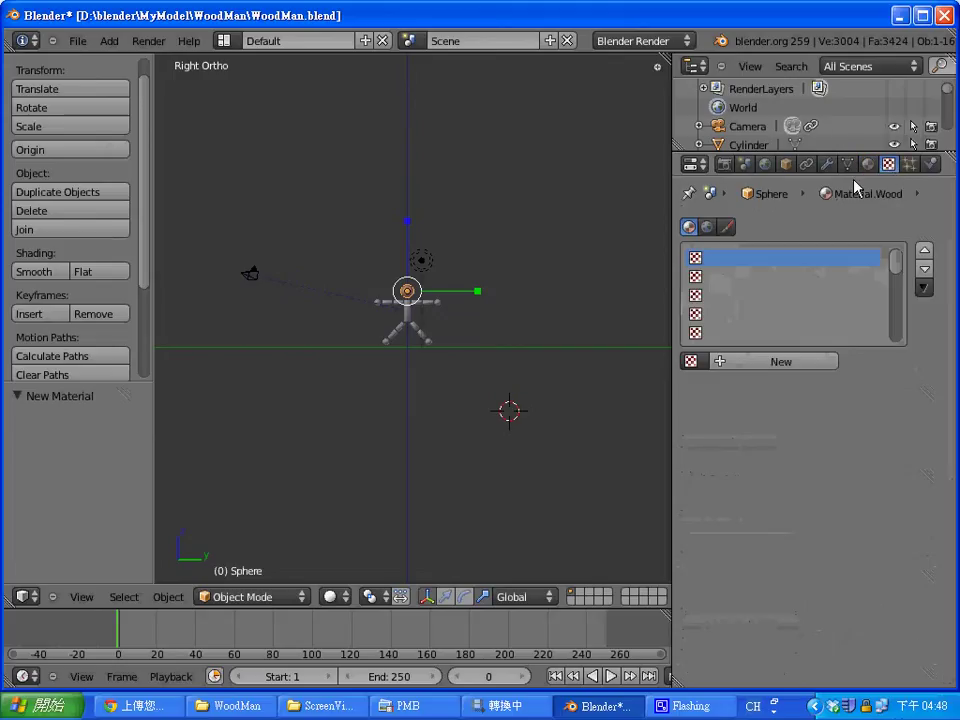
Step: Add a texture named Texture.Wood to Material.Wood with type Image or Movie
{"action": "left_click", "coordinate": [868, 164]}
{"action": "left_click", "coordinate": [889, 165]}
{"action": "left_click", "coordinate": [798, 362]}
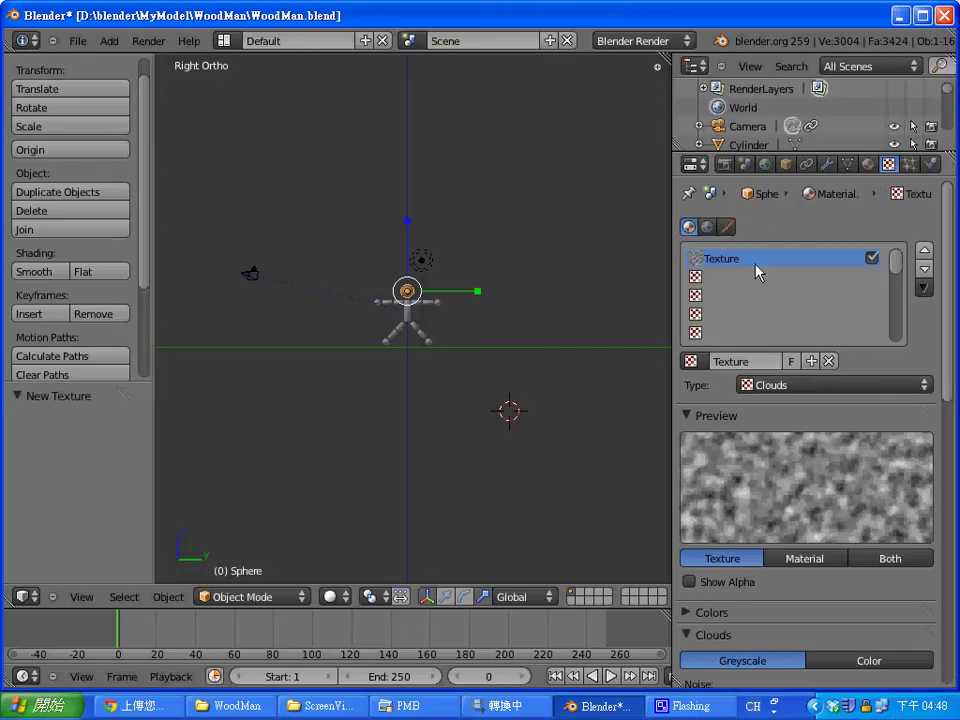
{"action": "left_click", "coordinate": [756, 362]}
{"action": "type", "text": ".Wood"}
{"action": "key", "text": "Return"}
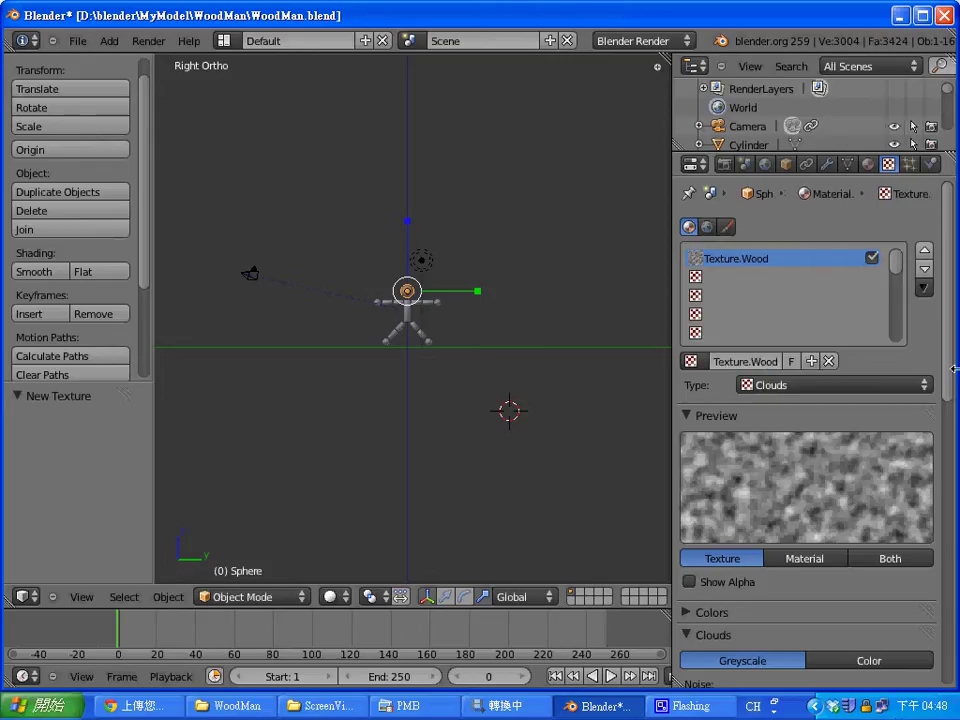
{"action": "left_click", "coordinate": [917, 385]}
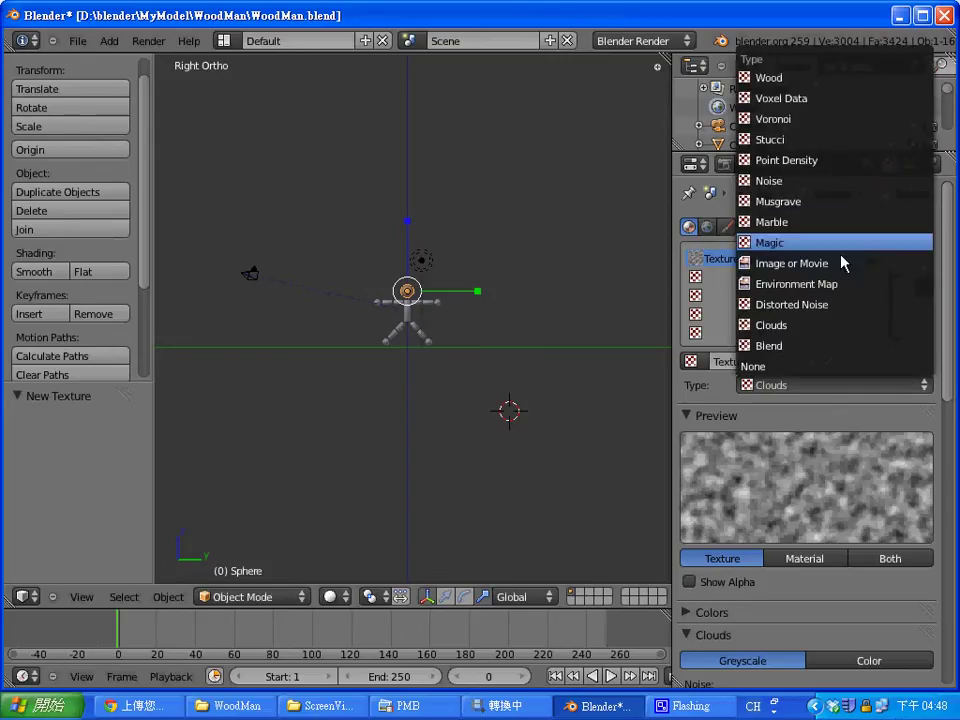
{"action": "left_click", "coordinate": [843, 263]}
Step: Load the maple.jpg image into Texture.Wood
{"action": "left_click_drag", "start_coordinate": [950, 364], "coordinate": [920, 452]}
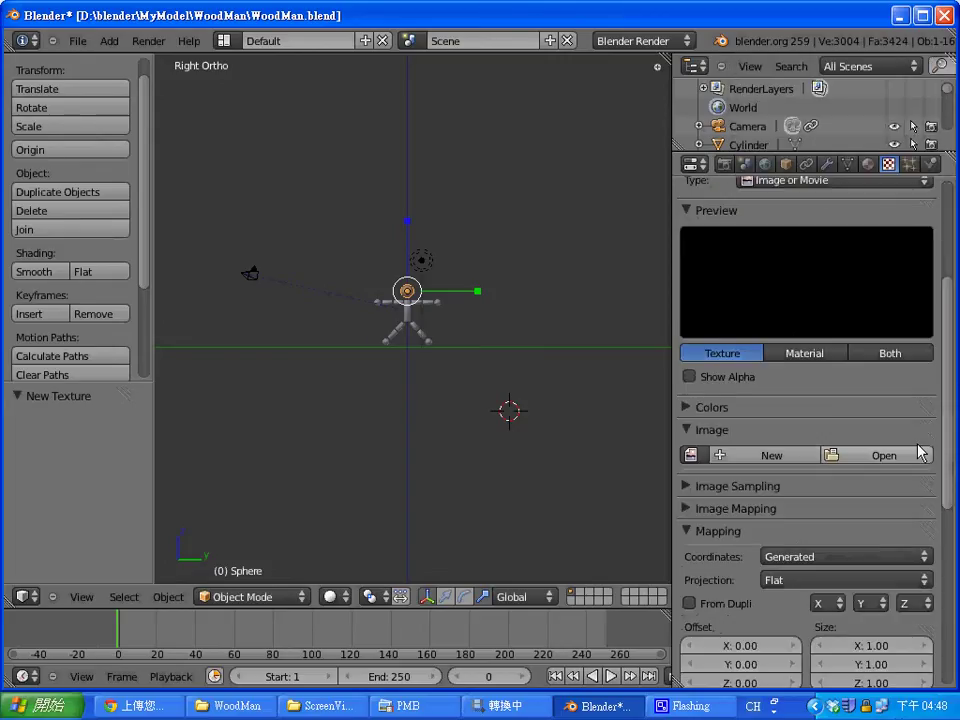
{"action": "left_click", "coordinate": [885, 452]}
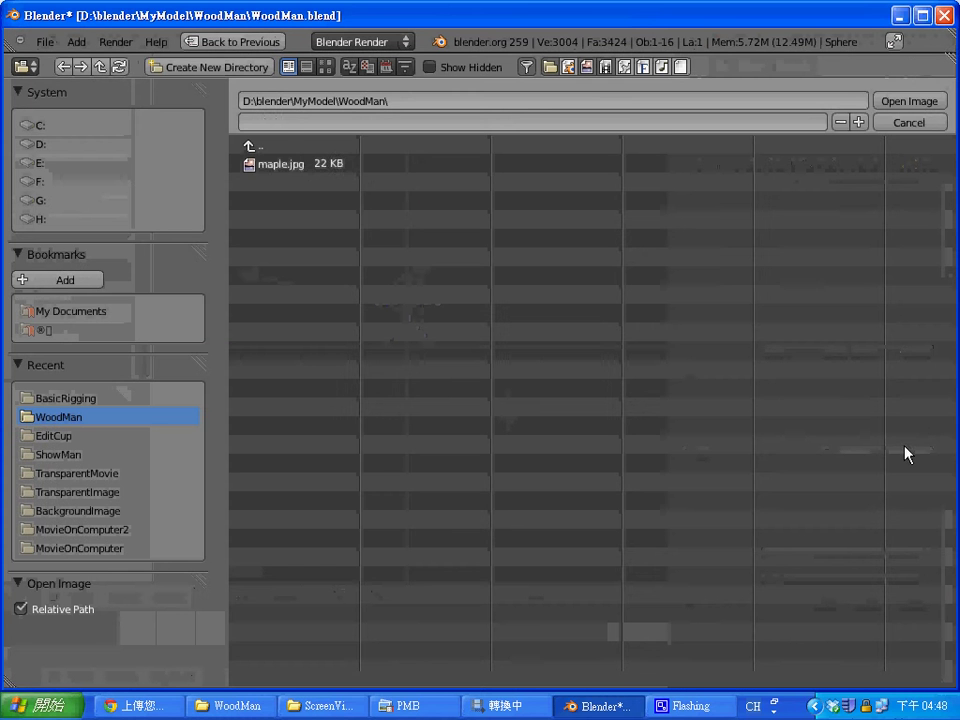
{"action": "left_click", "coordinate": [300, 164]}
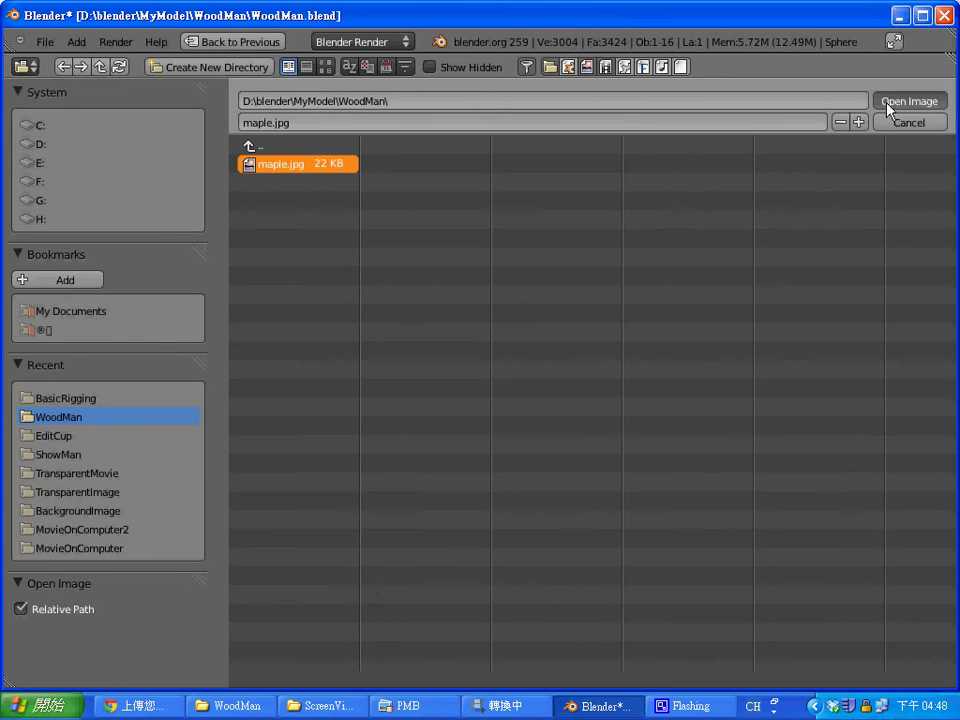
{"action": "left_click", "coordinate": [886, 103]}
Step: Set the preview to Both and show the wood grain on a sphere
{"action": "left_click", "coordinate": [866, 356]}
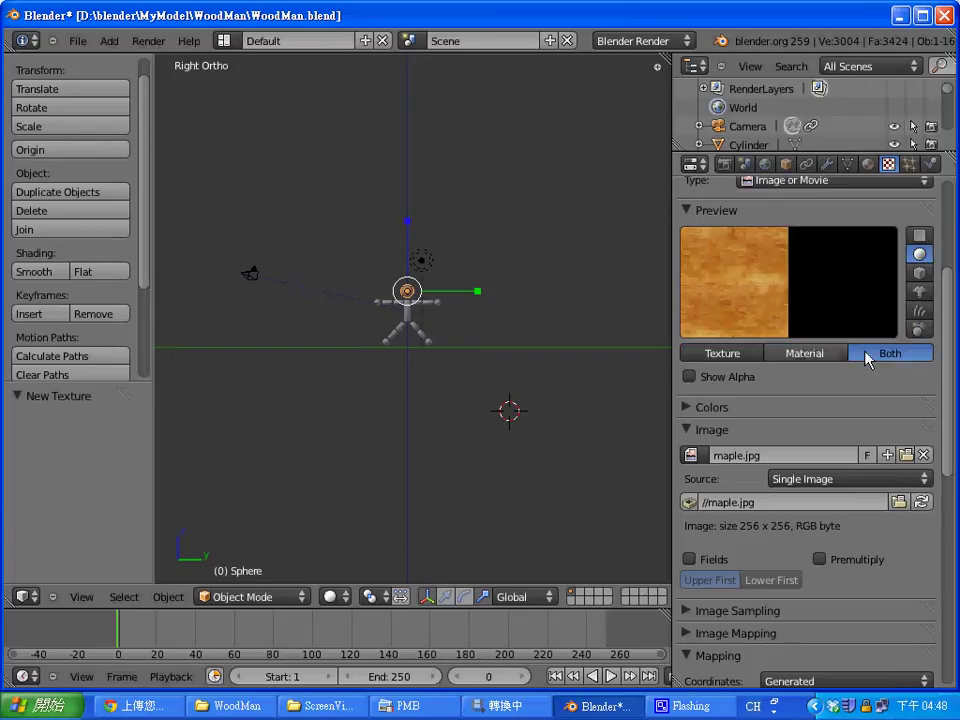
{"action": "left_click", "coordinate": [920, 273]}
{"action": "left_click", "coordinate": [919, 254]}
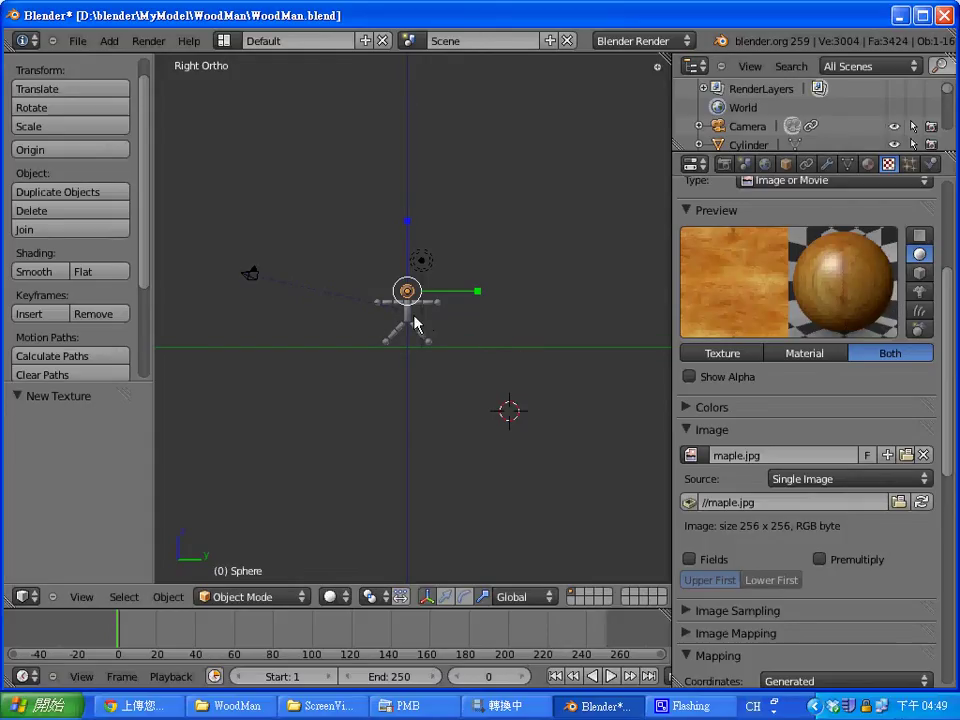
{"action": "key", "text": "F12"}
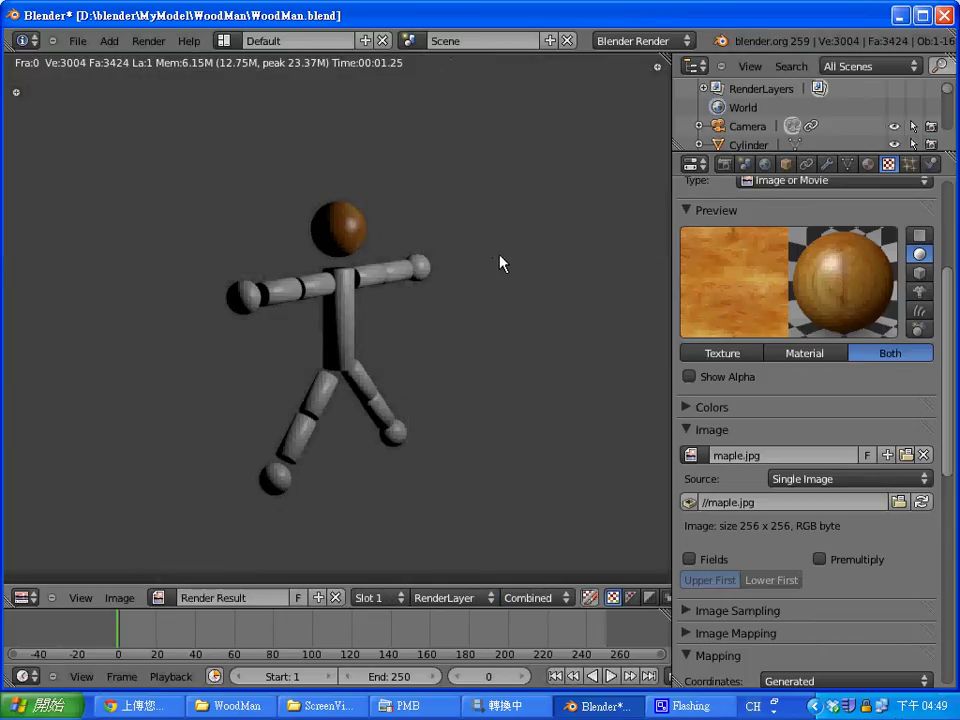
{"action": "key", "text": "Escape"}
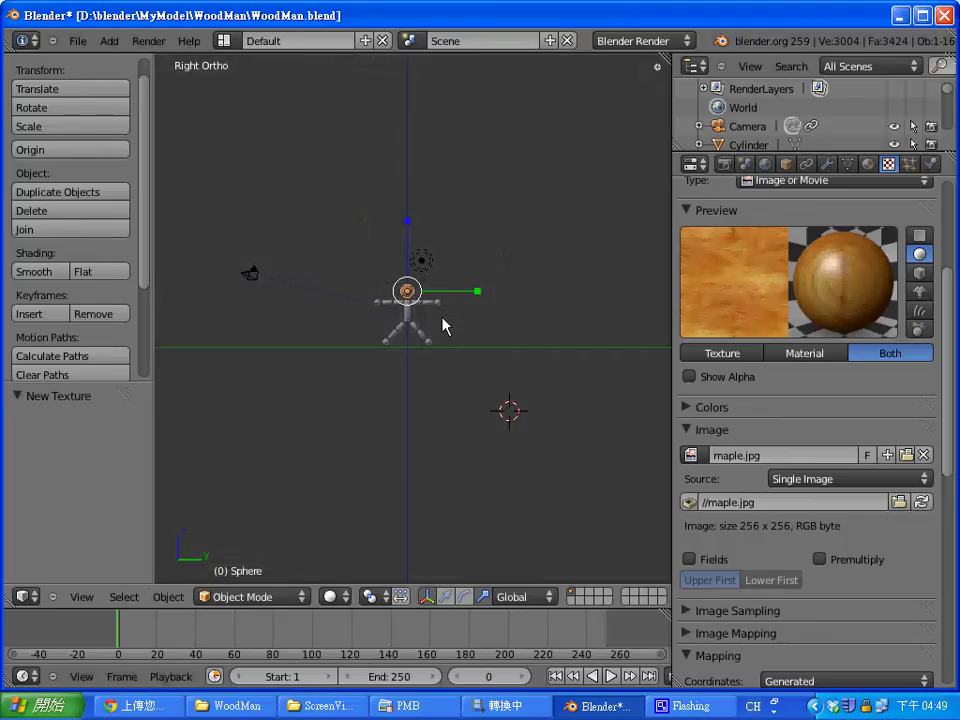
{"action": "right_click", "coordinate": [410, 311]}
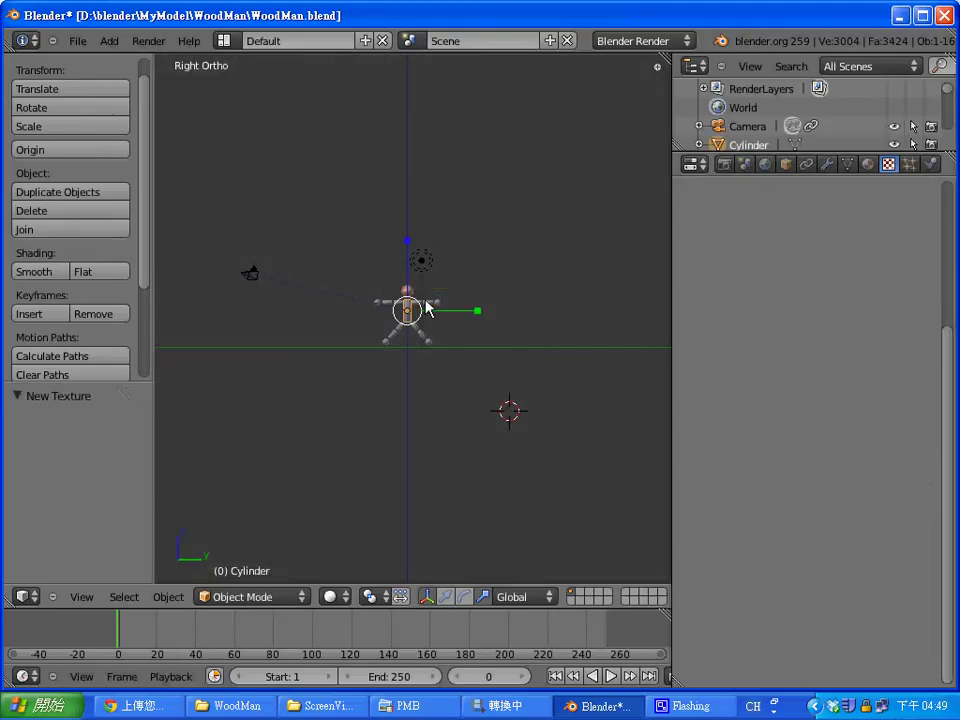
{"action": "left_click", "coordinate": [456, 350]}
{"action": "key", "text": "b"}
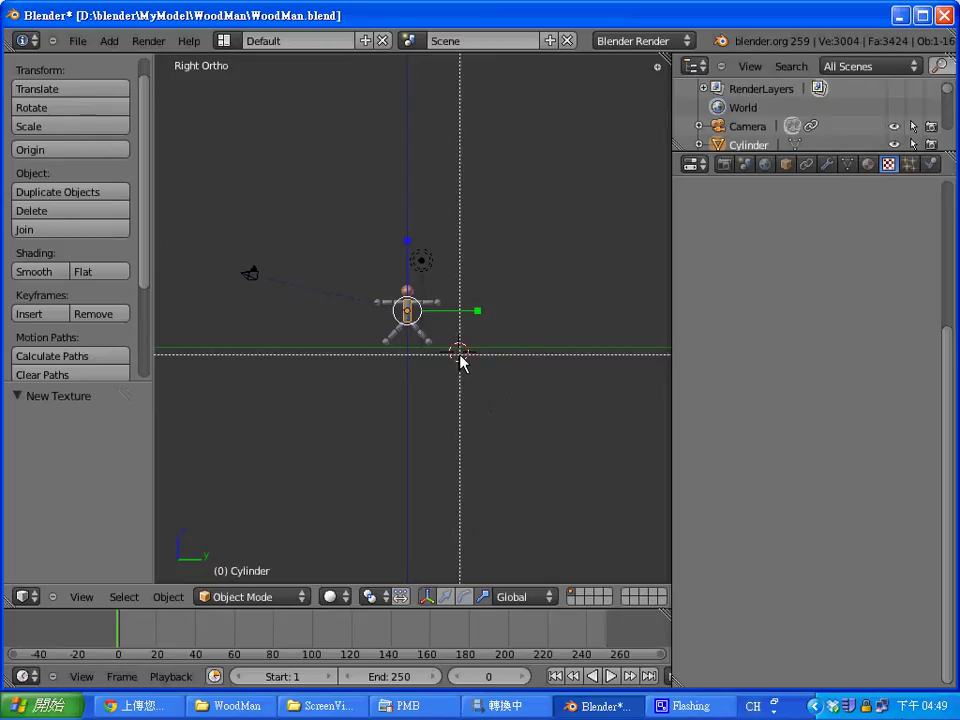
{"action": "left_click_drag", "start_coordinate": [459, 352], "coordinate": [375, 297]}
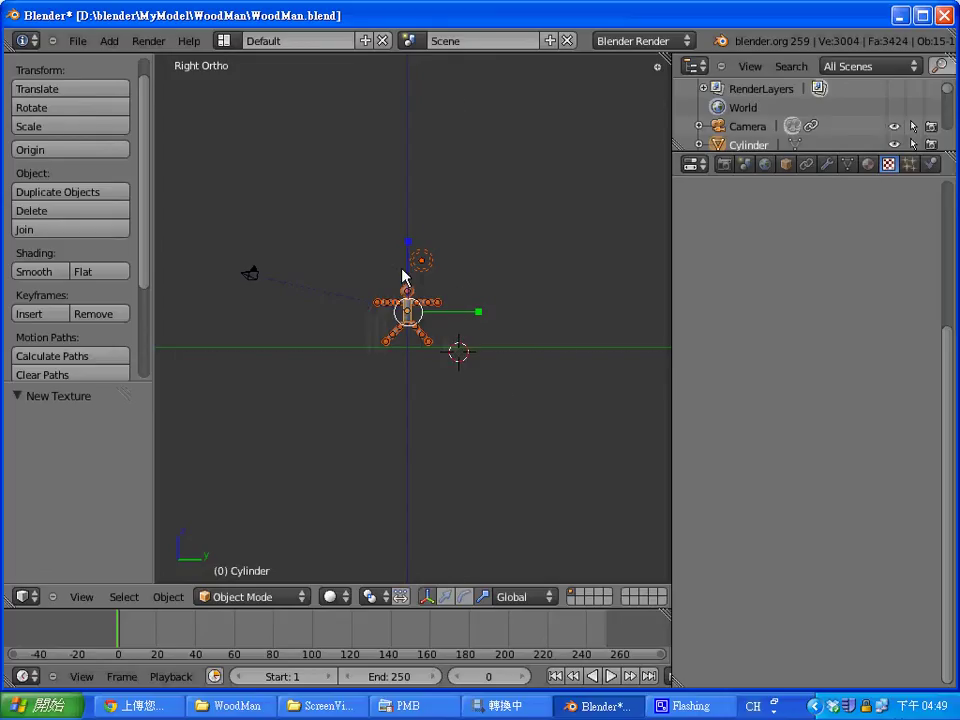
{"action": "left_click", "coordinate": [421, 264], "text": "shift"}
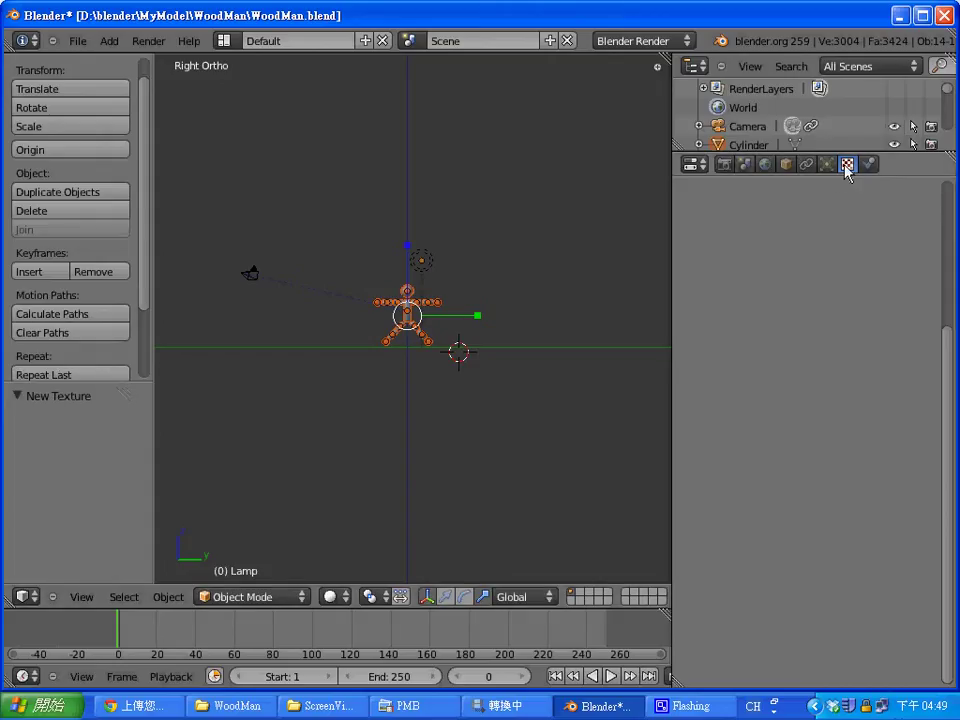
{"action": "key", "text": "a"}
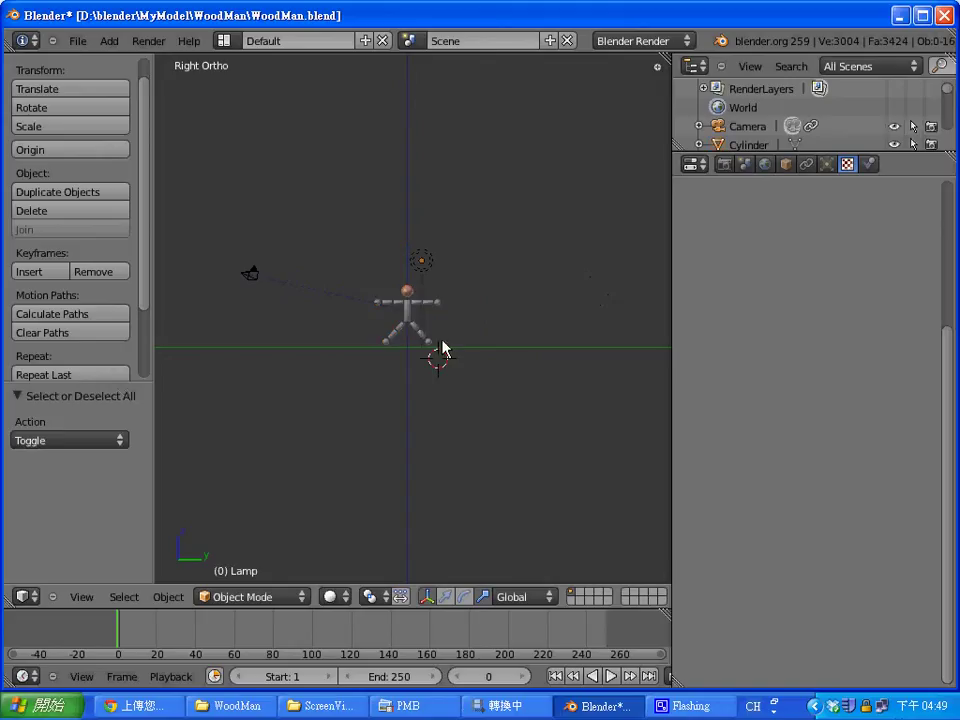
Step: Assign Material.Wood to the body cylinder and the first two arm segments
{"action": "right_click", "coordinate": [420, 309]}
{"action": "right_click", "coordinate": [420, 309]}
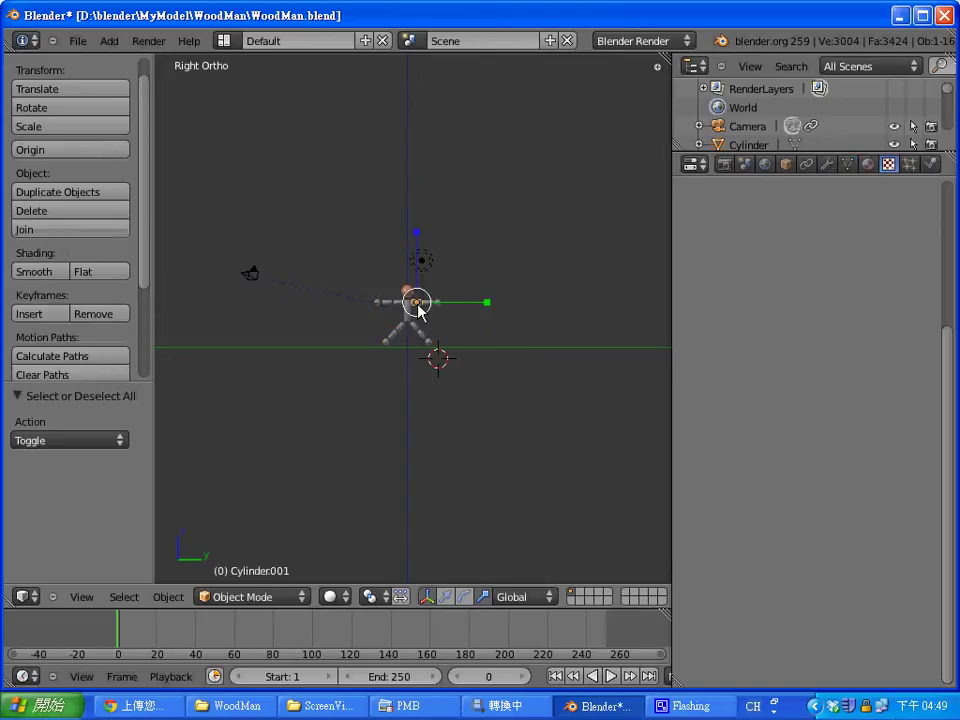
{"action": "left_click", "coordinate": [876, 164]}
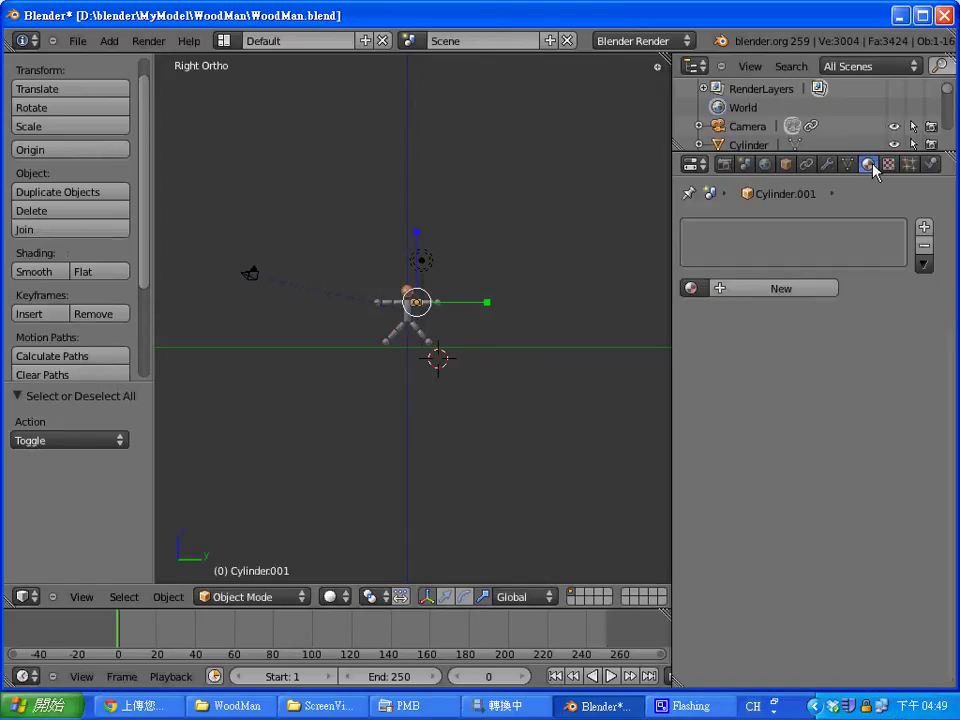
{"action": "left_click", "coordinate": [689, 288]}
{"action": "left_click", "coordinate": [730, 315]}
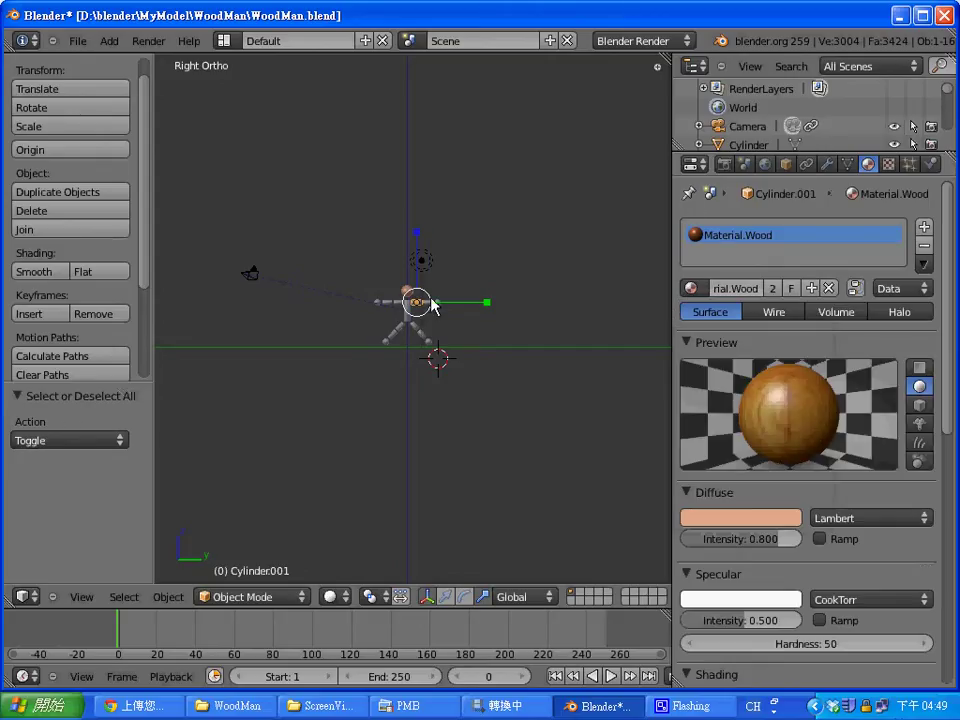
{"action": "right_click", "coordinate": [430, 304]}
{"action": "left_click", "coordinate": [697, 288]}
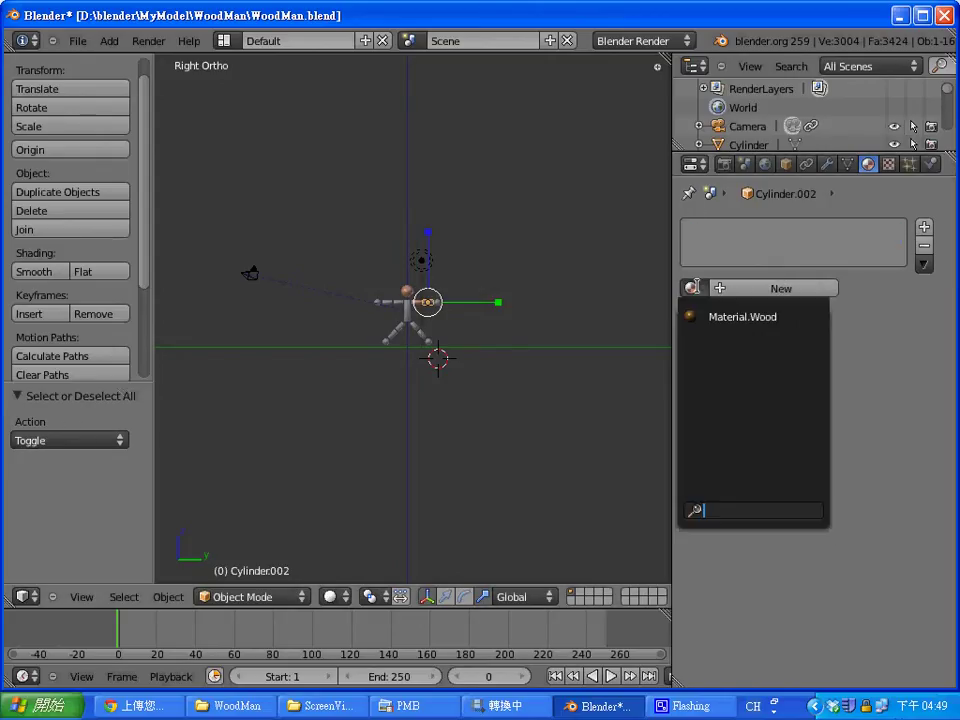
{"action": "left_click", "coordinate": [735, 315]}
Step: Assign Material.Wood to the first hand sphere and the torso cylinder
{"action": "right_click", "coordinate": [437, 306]}
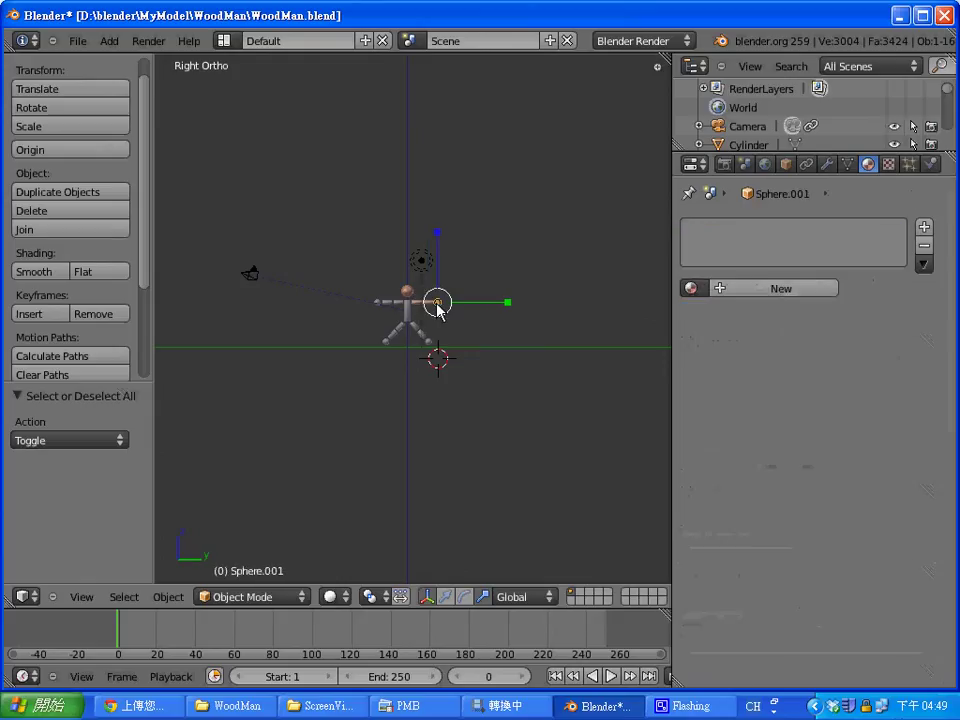
{"action": "left_click", "coordinate": [689, 288]}
{"action": "left_click", "coordinate": [735, 315]}
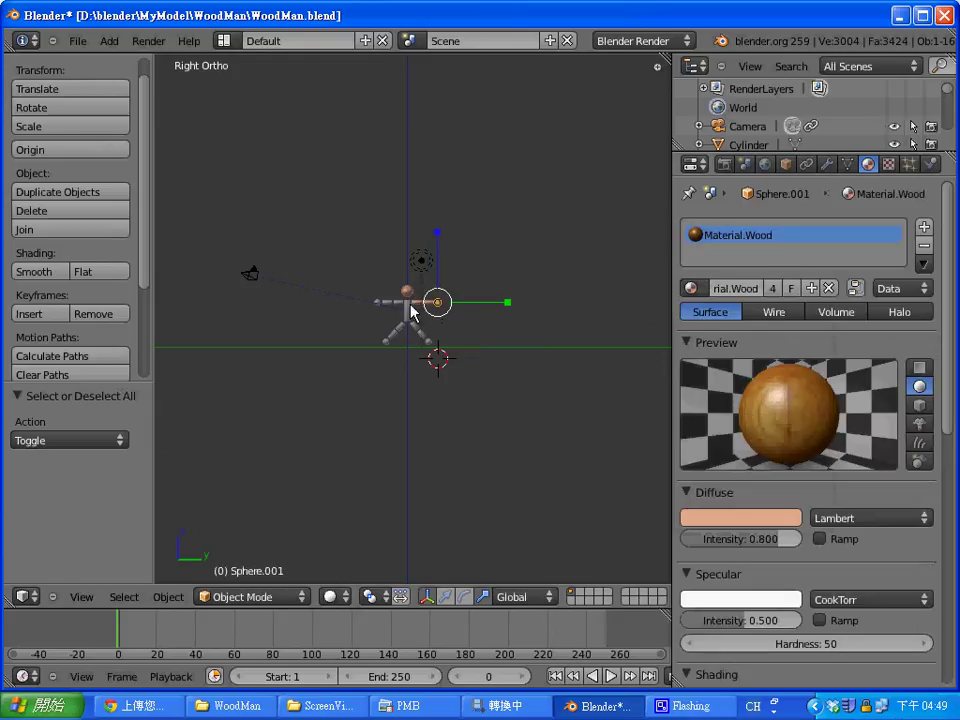
{"action": "right_click", "coordinate": [406, 312]}
{"action": "left_click", "coordinate": [691, 289]}
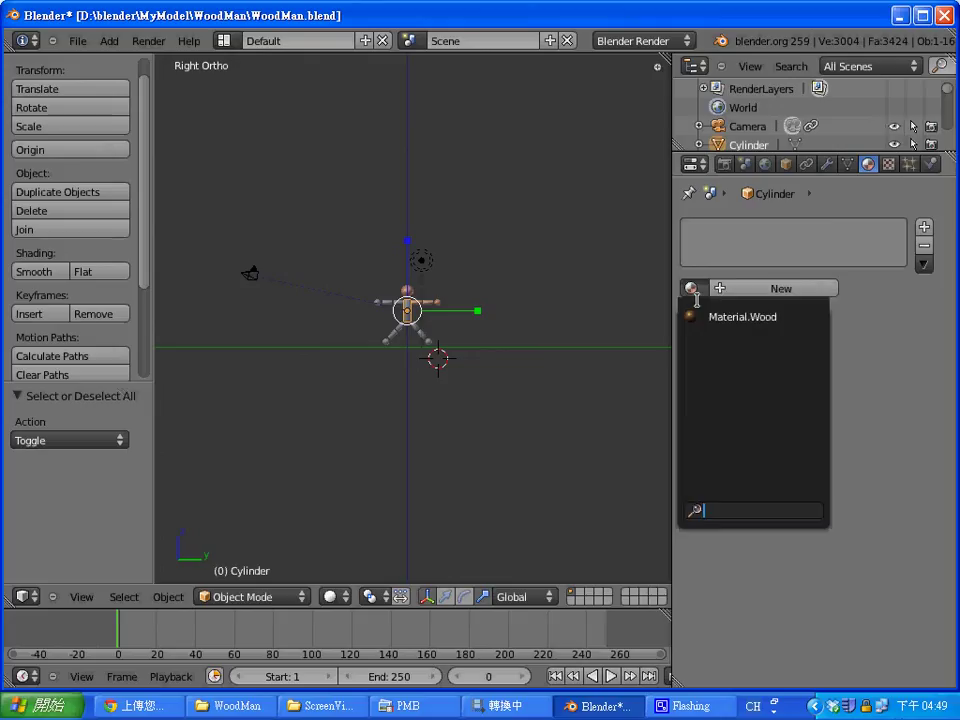
{"action": "left_click", "coordinate": [735, 315]}
Step: Assign Material.Wood to the other arm's segments, including Cylinder.003, and its hand sphere
{"action": "right_click", "coordinate": [404, 310]}
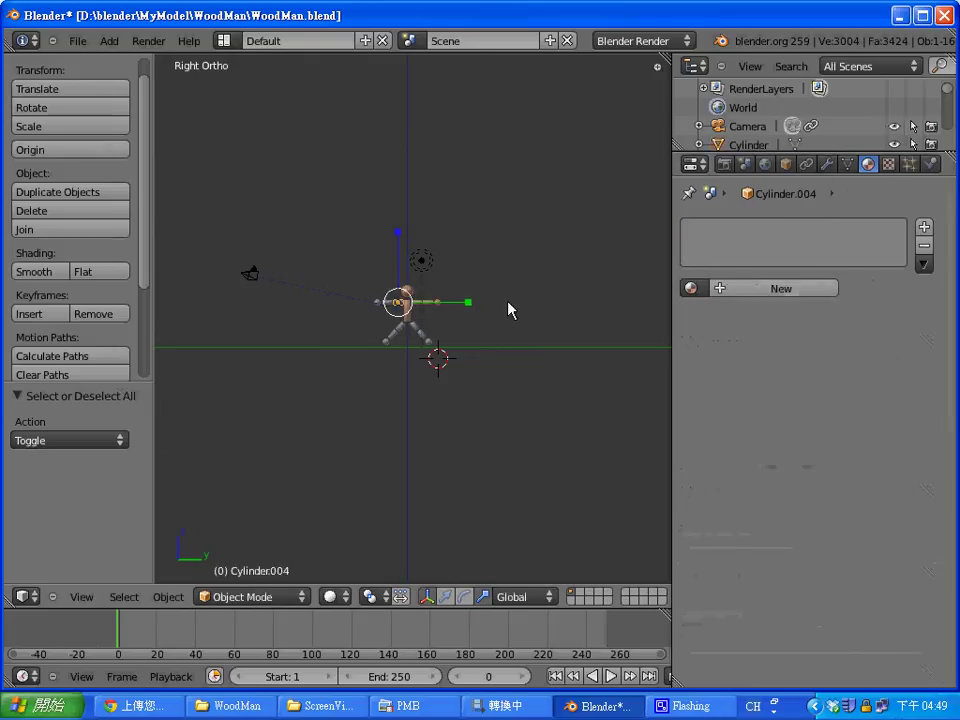
{"action": "left_click", "coordinate": [691, 289]}
{"action": "left_click", "coordinate": [703, 314]}
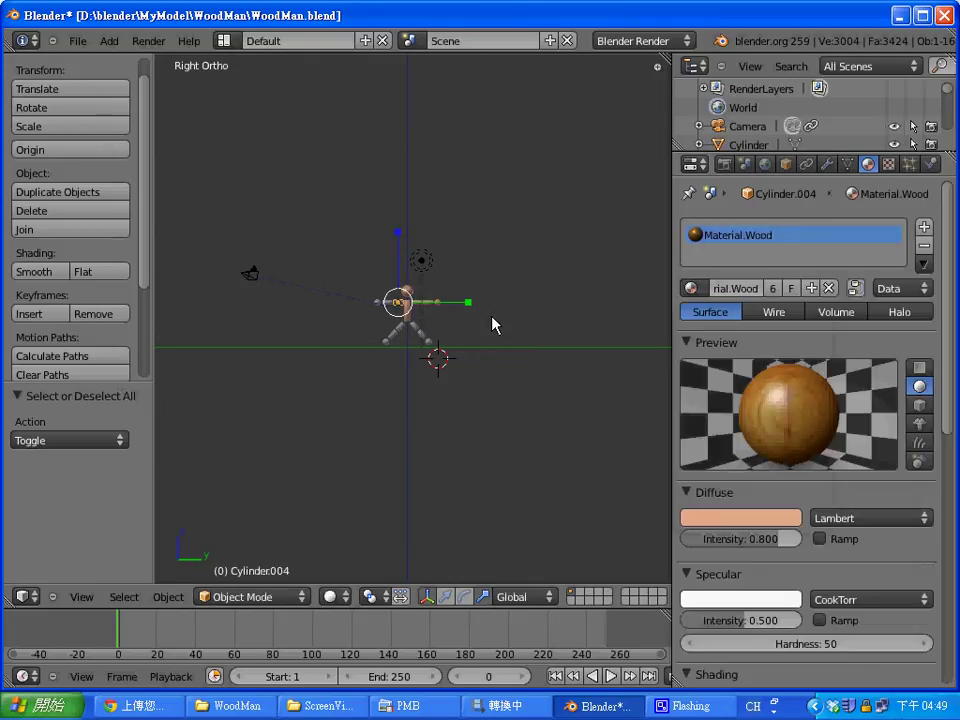
{"action": "right_click", "coordinate": [389, 306]}
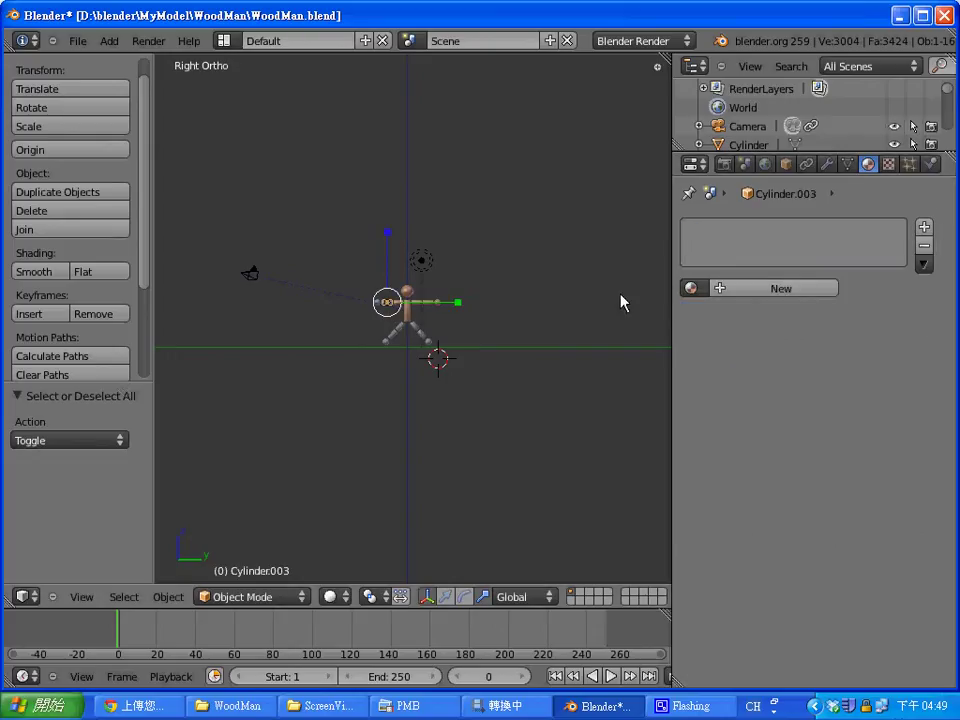
{"action": "left_click", "coordinate": [691, 289]}
{"action": "left_click", "coordinate": [705, 315]}
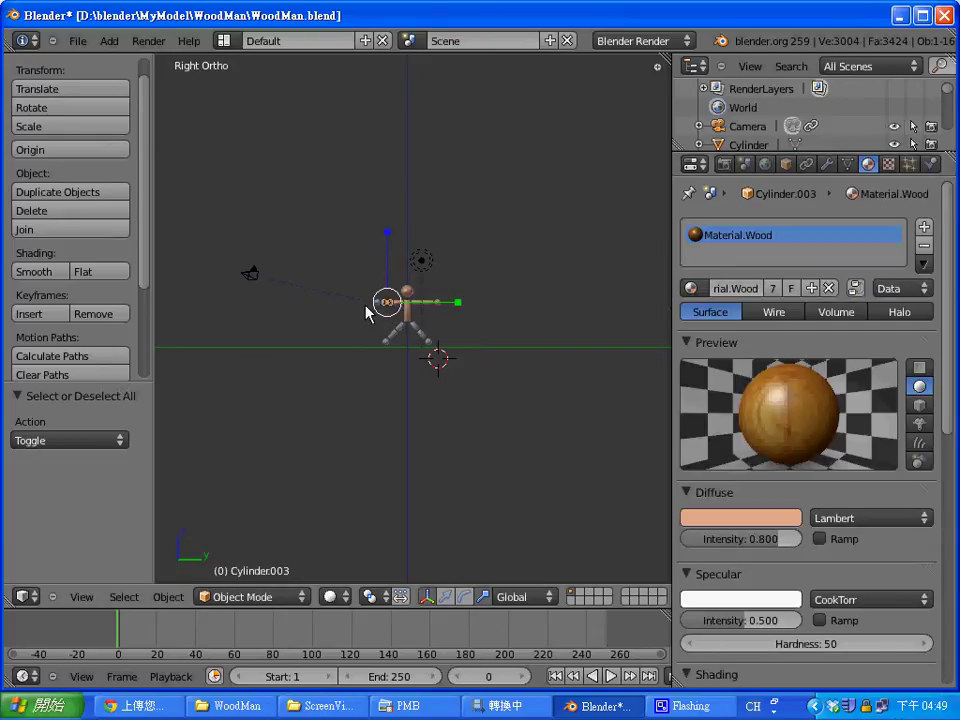
{"action": "right_click", "coordinate": [380, 305]}
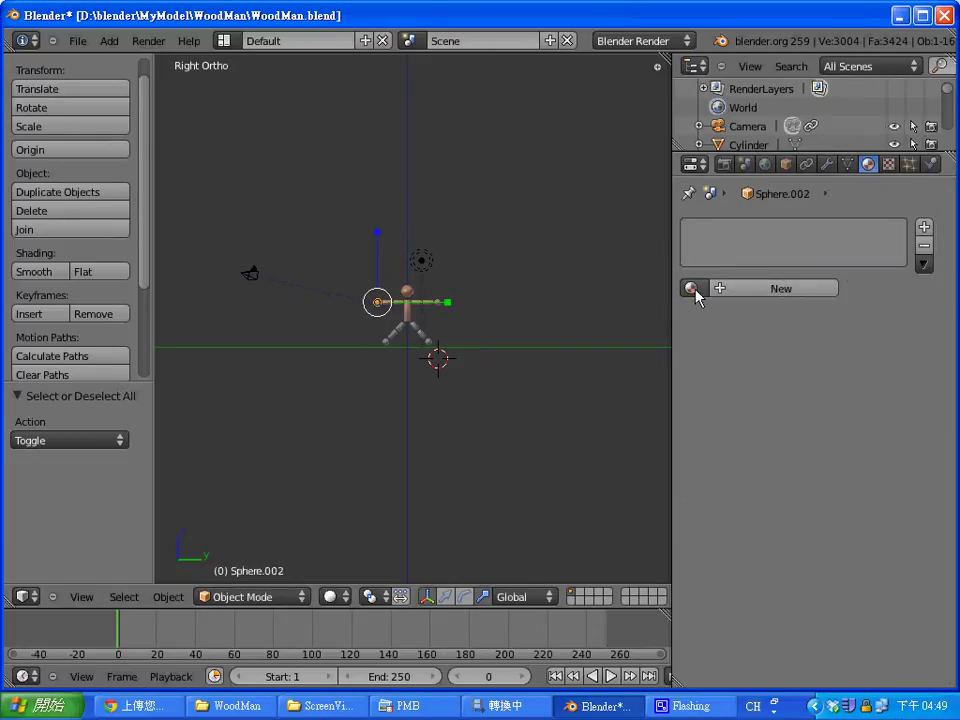
{"action": "left_click", "coordinate": [691, 289]}
{"action": "left_click", "coordinate": [703, 315]}
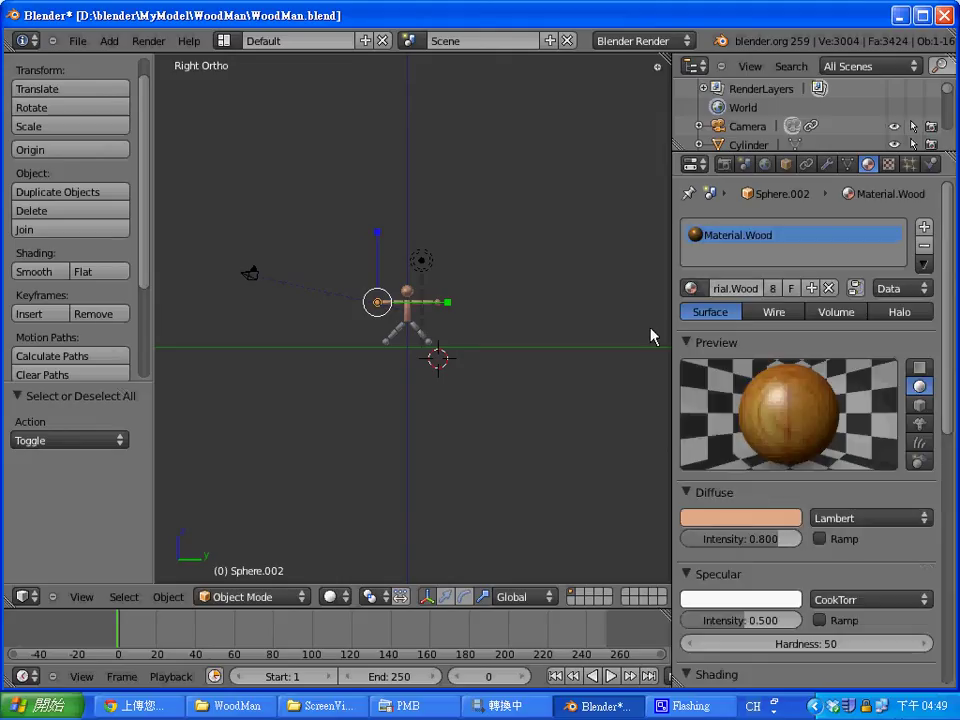
Step: Cycle through the overlapping leg objects to reach the ankle sphere
{"action": "right_click", "coordinate": [422, 332]}
{"action": "right_click", "coordinate": [430, 342]}
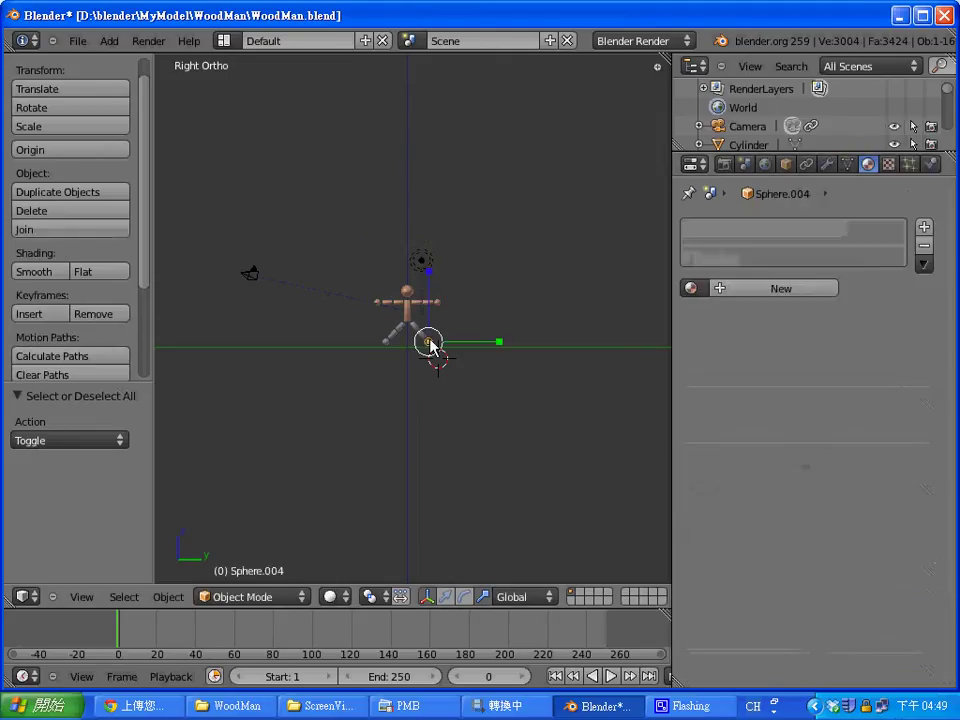
{"action": "right_click", "coordinate": [424, 340], "text": "shift"}
{"action": "right_click", "coordinate": [428, 343]}
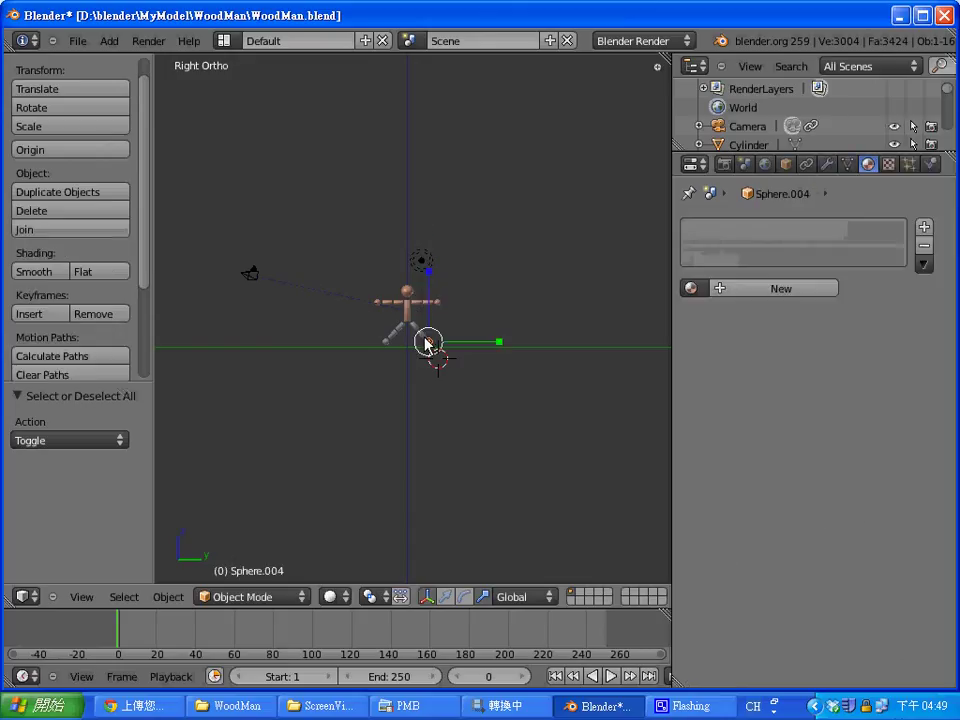
{"action": "right_click", "coordinate": [422, 342]}
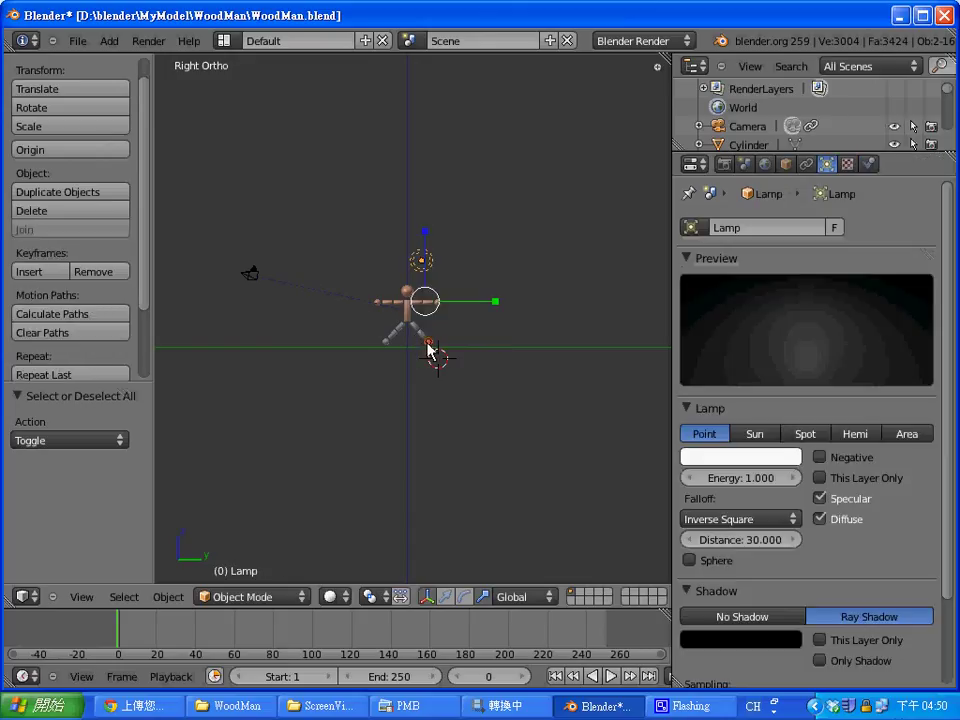
{"action": "right_click", "coordinate": [426, 342]}
{"action": "right_click", "coordinate": [418, 334]}
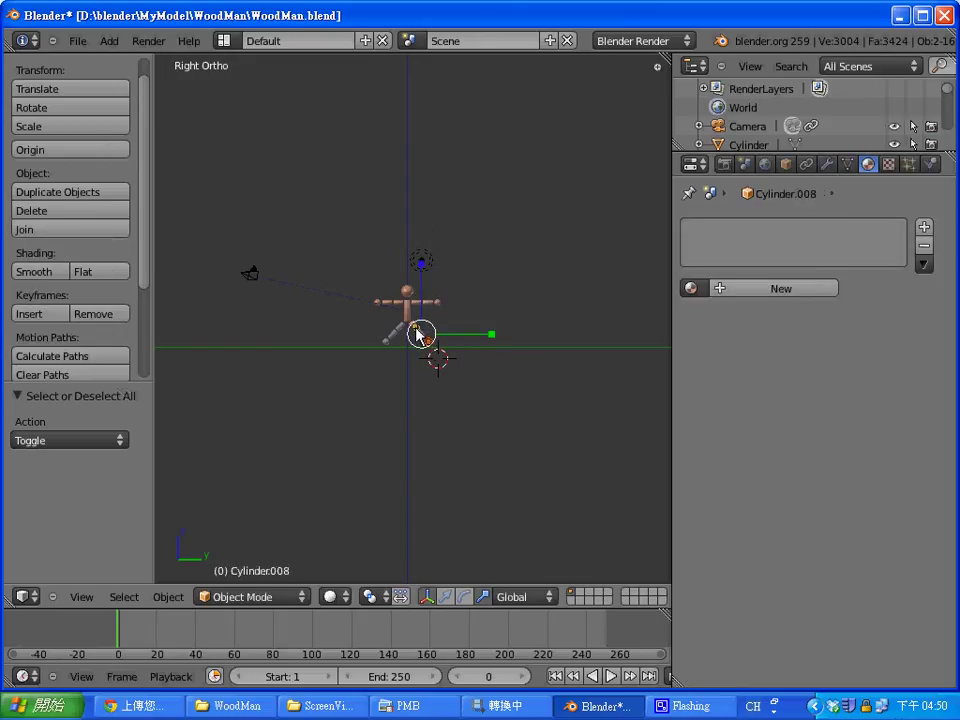
{"action": "right_click", "coordinate": [420, 337]}
{"action": "right_click", "coordinate": [422, 316]}
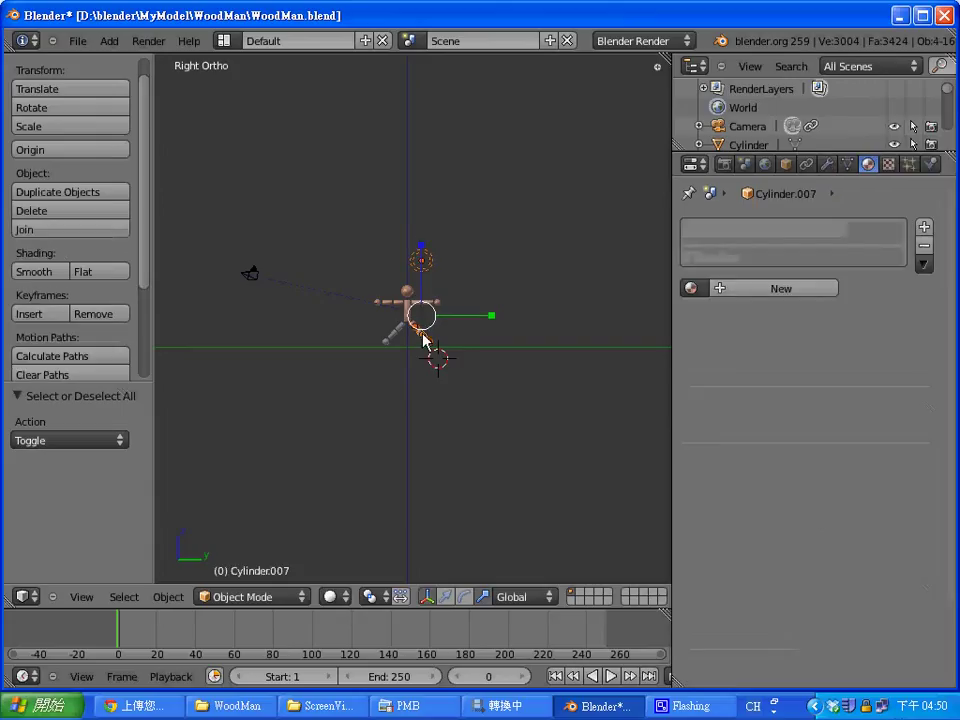
{"action": "right_click", "coordinate": [425, 262], "text": "shift"}
{"action": "right_click", "coordinate": [425, 262], "text": "shift"}
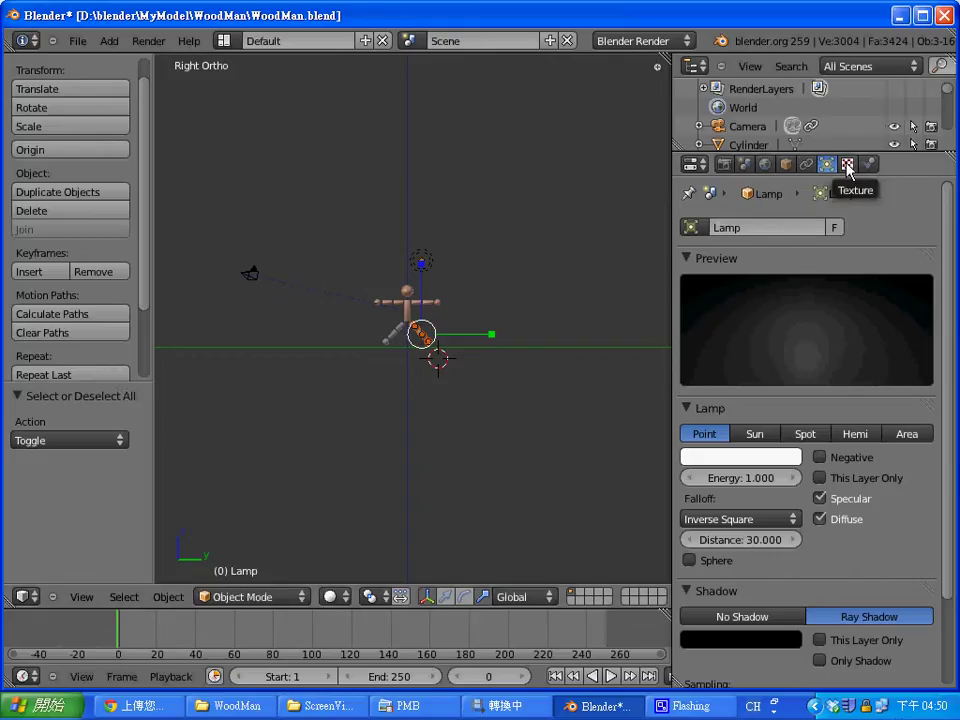
{"action": "left_click", "coordinate": [593, 261]}
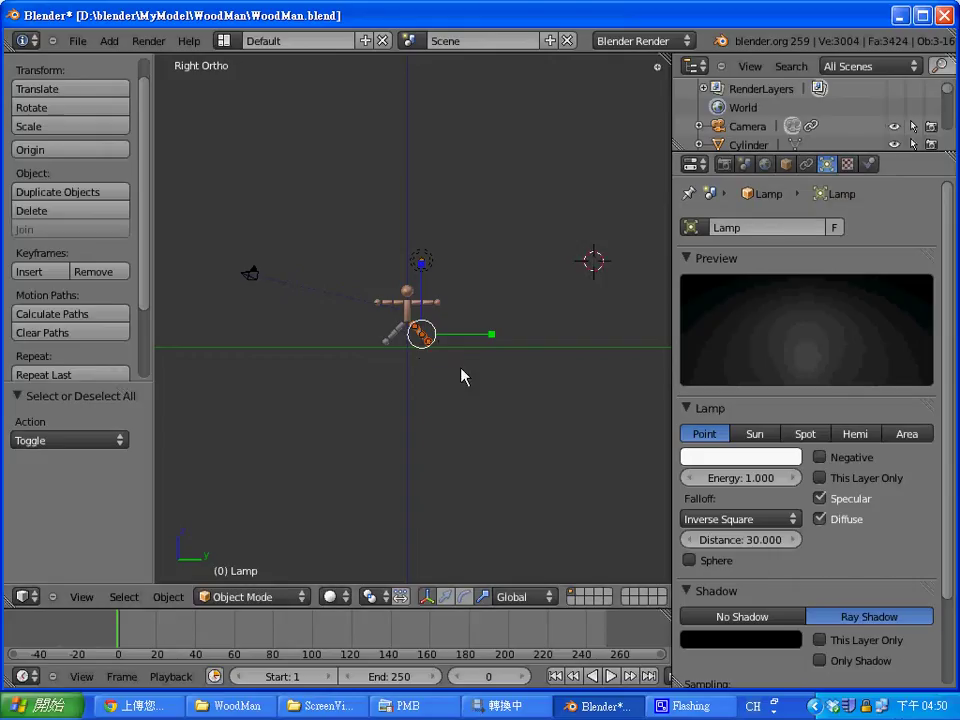
Step: Assign Material.Wood to ankle sphere Sphere.004 and lower leg Cylinder.007
{"action": "right_click", "coordinate": [428, 340]}
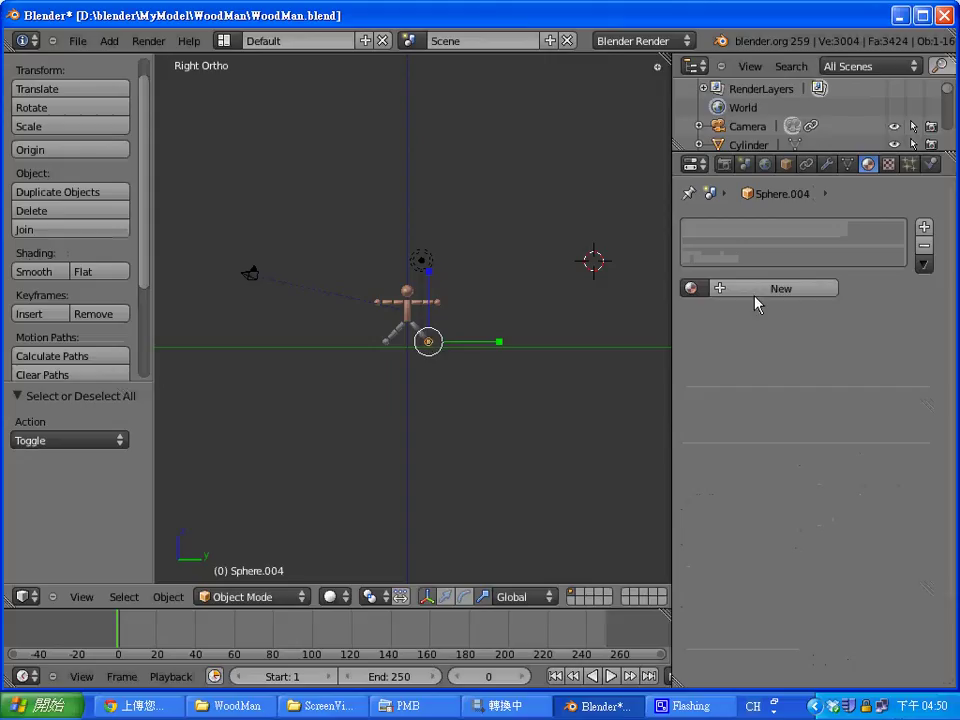
{"action": "left_click", "coordinate": [690, 288]}
{"action": "left_click", "coordinate": [725, 315]}
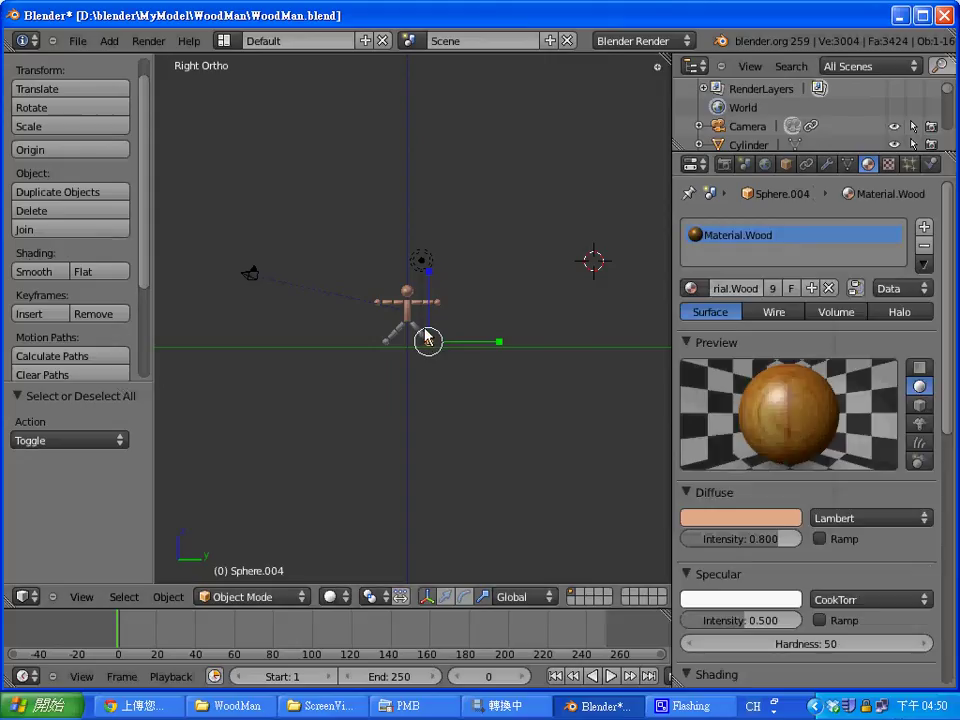
{"action": "right_click", "coordinate": [428, 338]}
{"action": "right_click", "coordinate": [424, 336]}
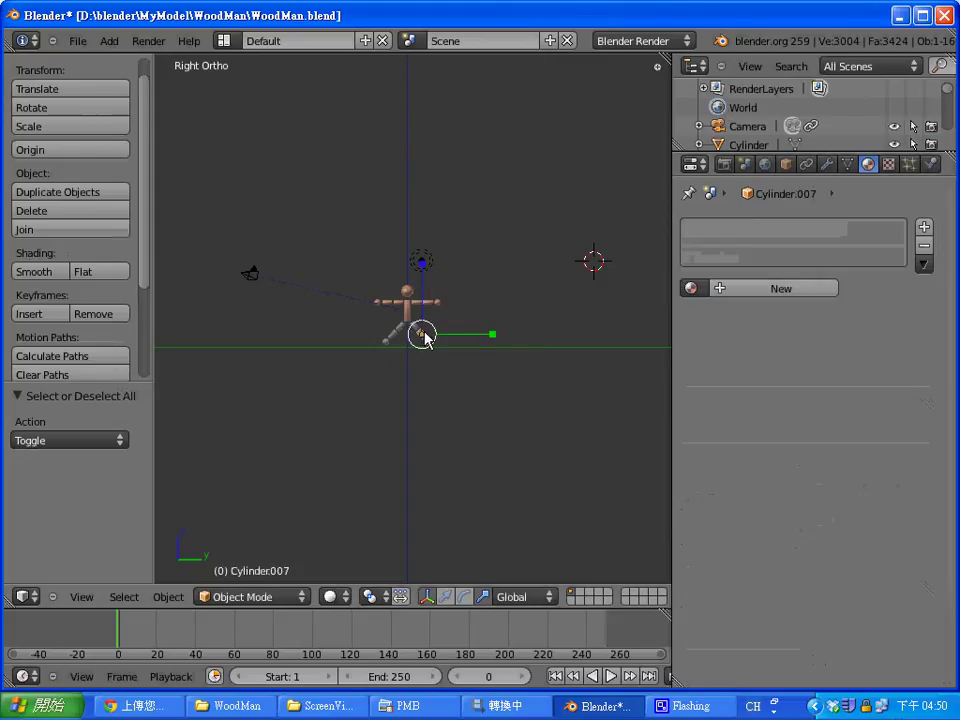
{"action": "left_click", "coordinate": [690, 288]}
{"action": "left_click", "coordinate": [726, 315]}
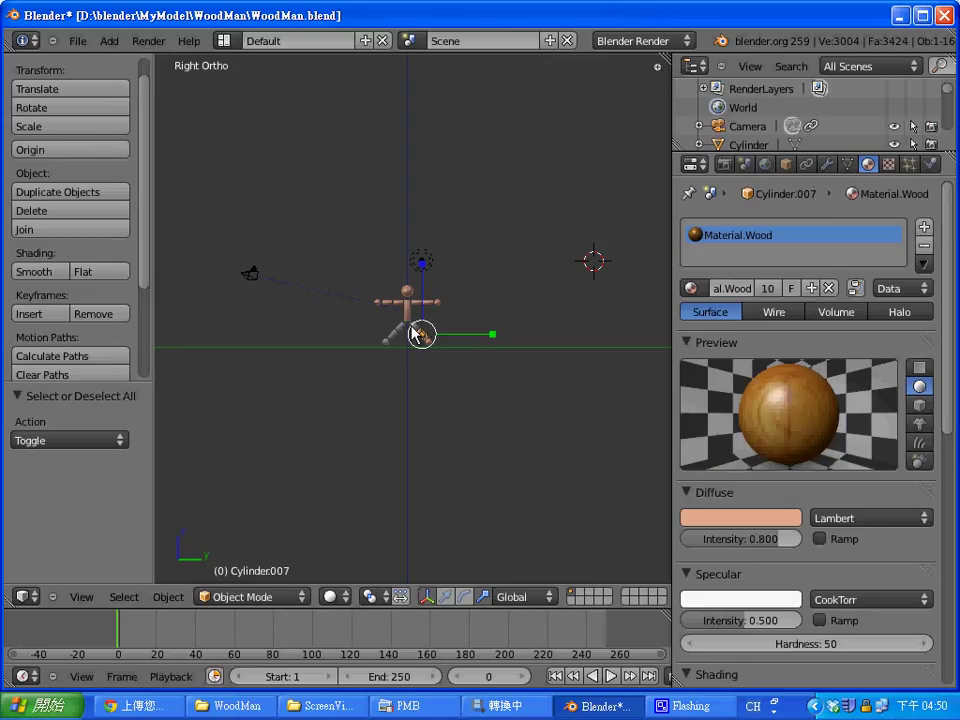
{"action": "right_click", "coordinate": [420, 334]}
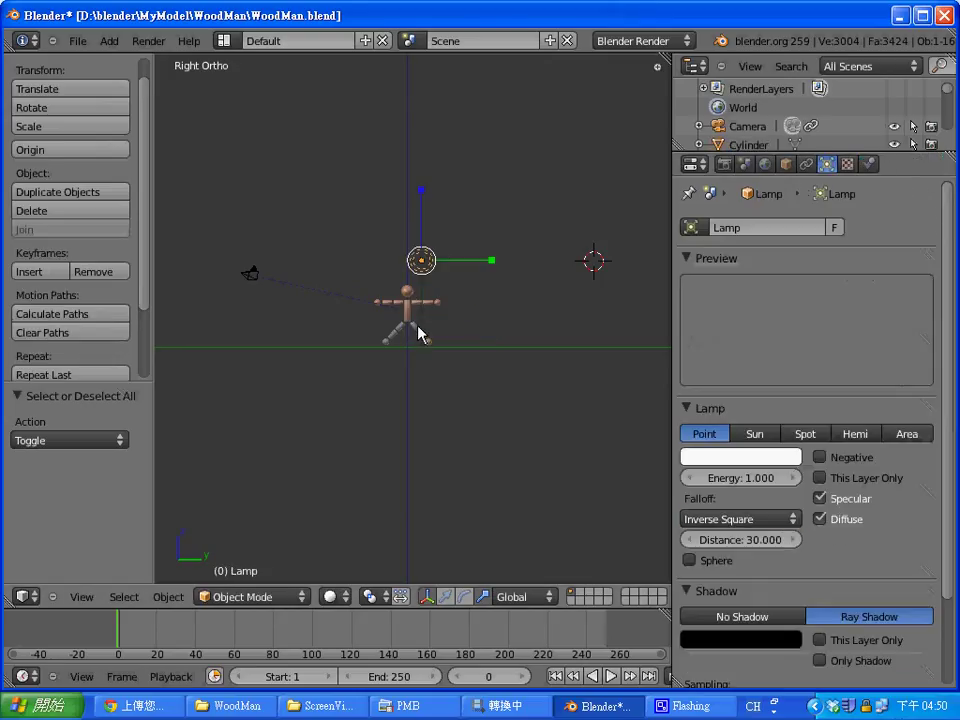
{"action": "right_click", "coordinate": [417, 330]}
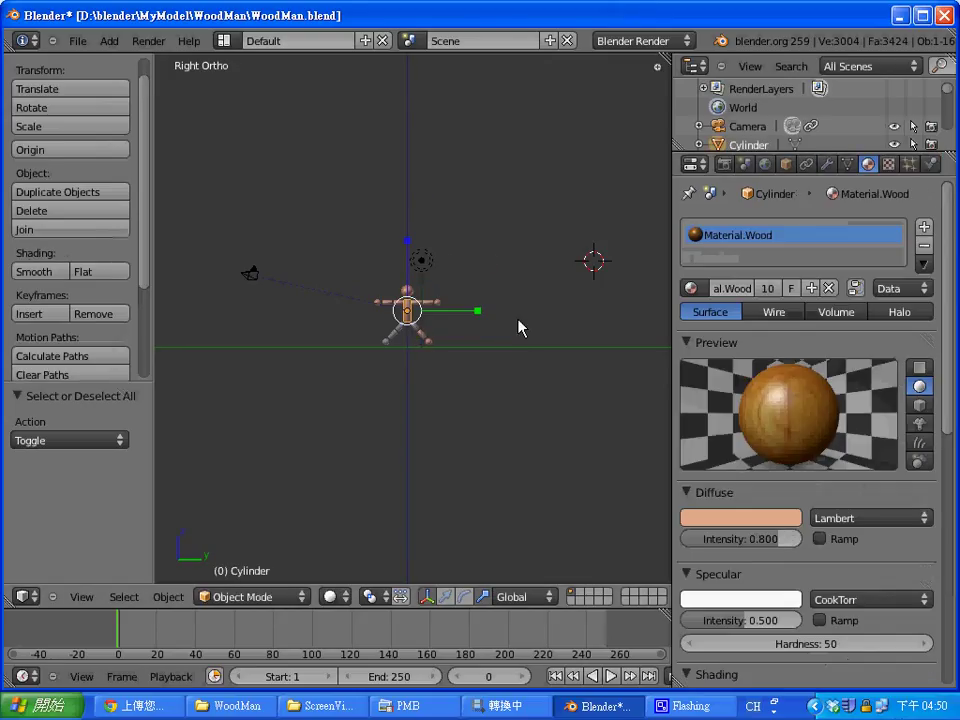
{"action": "right_click", "coordinate": [420, 334]}
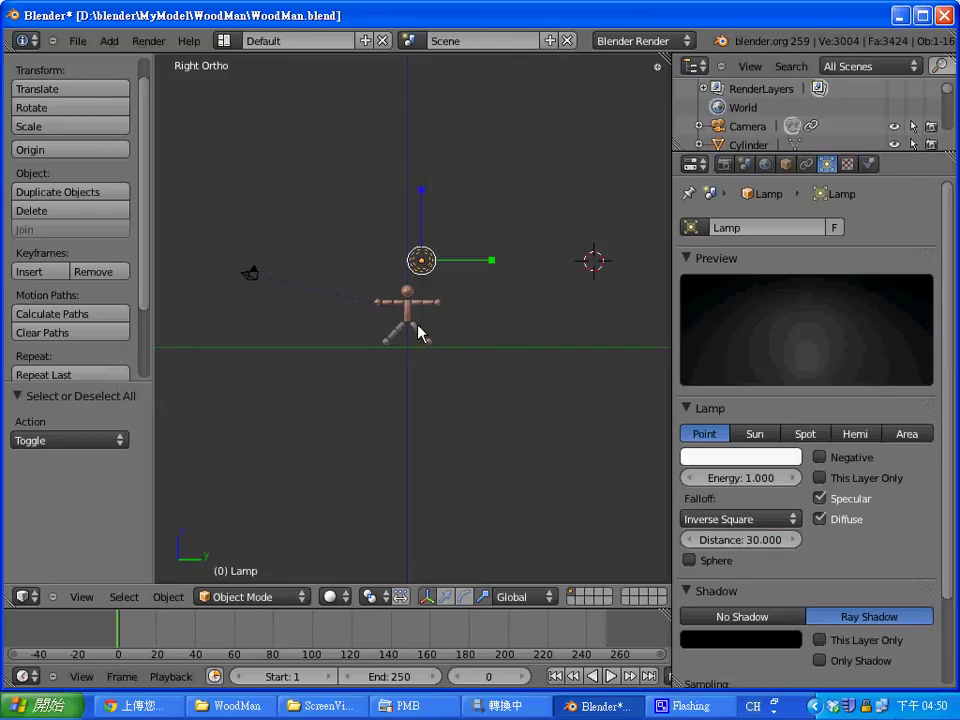
Step: Assign Material.Wood to both upper leg pieces, Cylinder.008 and Cylinder.005
{"action": "scroll", "coordinate": [497, 377], "scroll_direction": "up", "scroll_amount": 4}
{"action": "scroll", "coordinate": [495, 373], "scroll_direction": "up", "scroll_amount": 4}
{"action": "scroll", "coordinate": [435, 371], "scroll_direction": "up", "scroll_amount": 1}
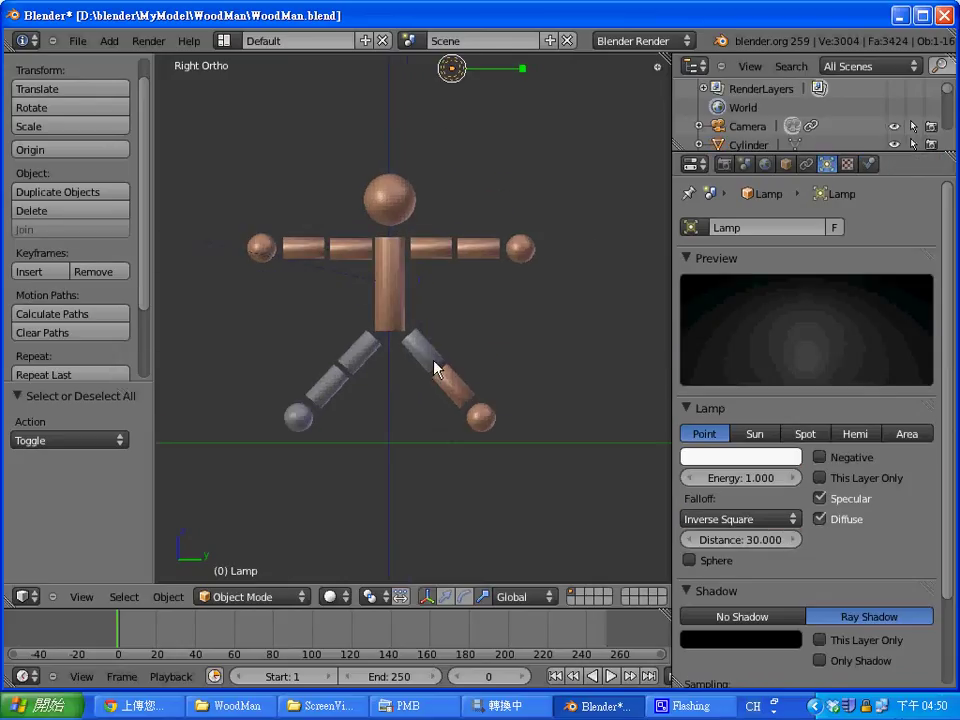
{"action": "right_click", "coordinate": [435, 370]}
{"action": "left_click", "coordinate": [683, 287]}
{"action": "left_click", "coordinate": [729, 315]}
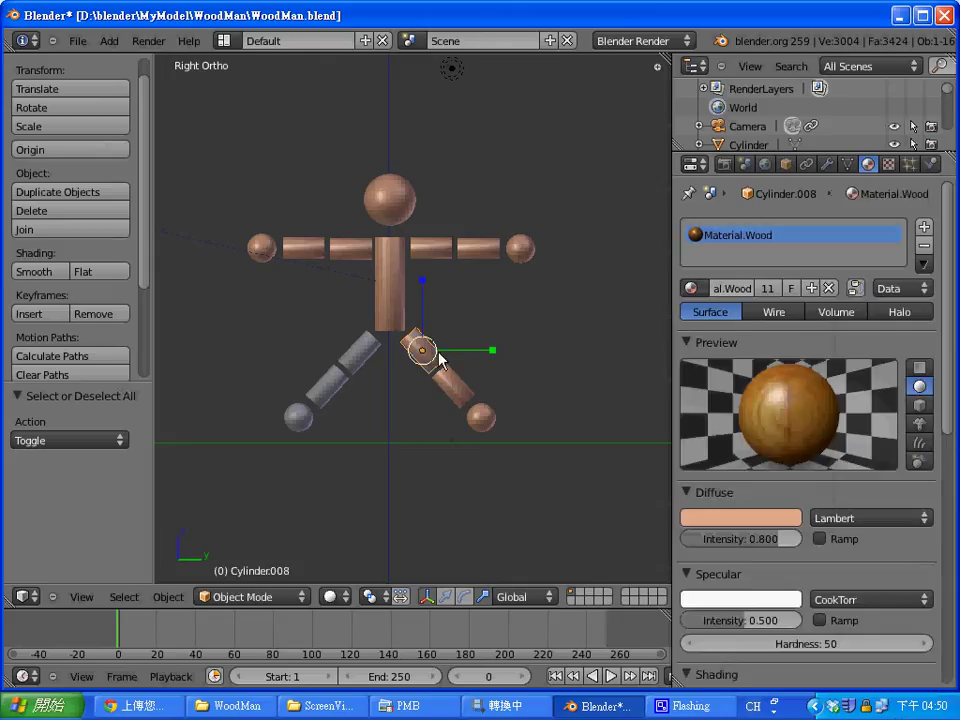
{"action": "right_click", "coordinate": [369, 358]}
{"action": "left_click", "coordinate": [691, 288]}
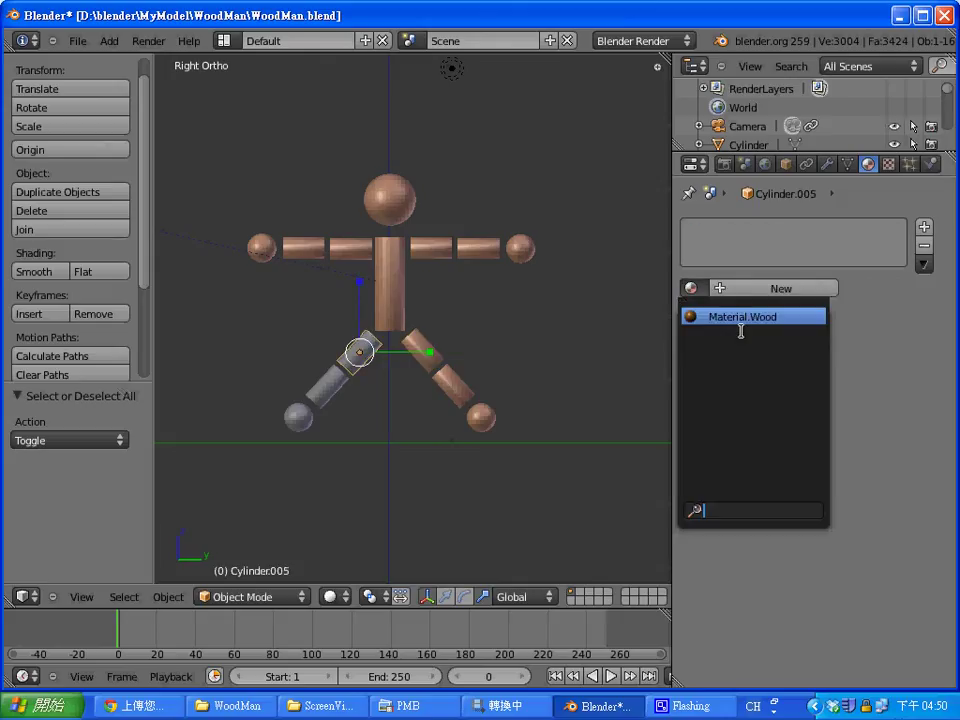
{"action": "left_click", "coordinate": [740, 318]}
Step: Assign Material.Wood to the other lower leg piece and the left foot sphere
{"action": "right_click", "coordinate": [336, 397]}
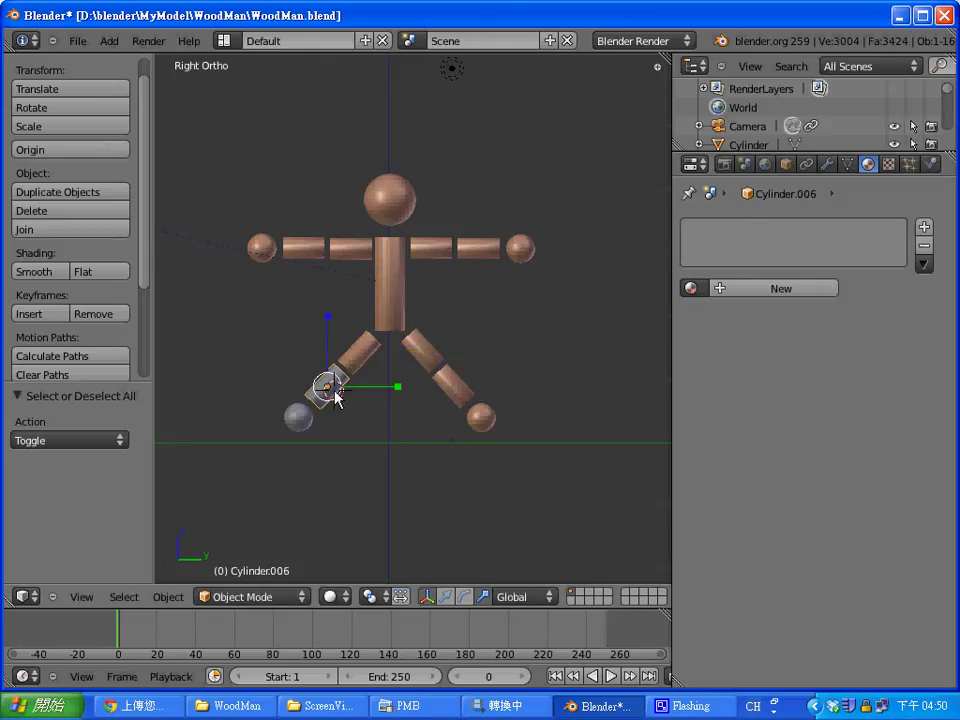
{"action": "left_click", "coordinate": [691, 288]}
{"action": "left_click", "coordinate": [735, 318]}
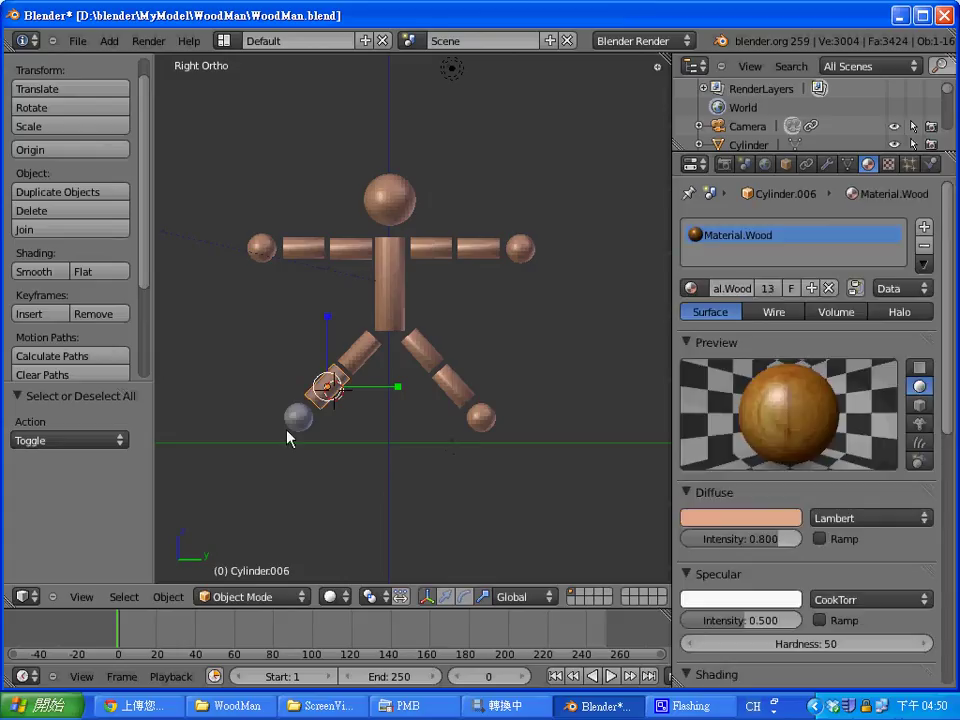
{"action": "right_click", "coordinate": [298, 417]}
{"action": "left_click", "coordinate": [691, 288]}
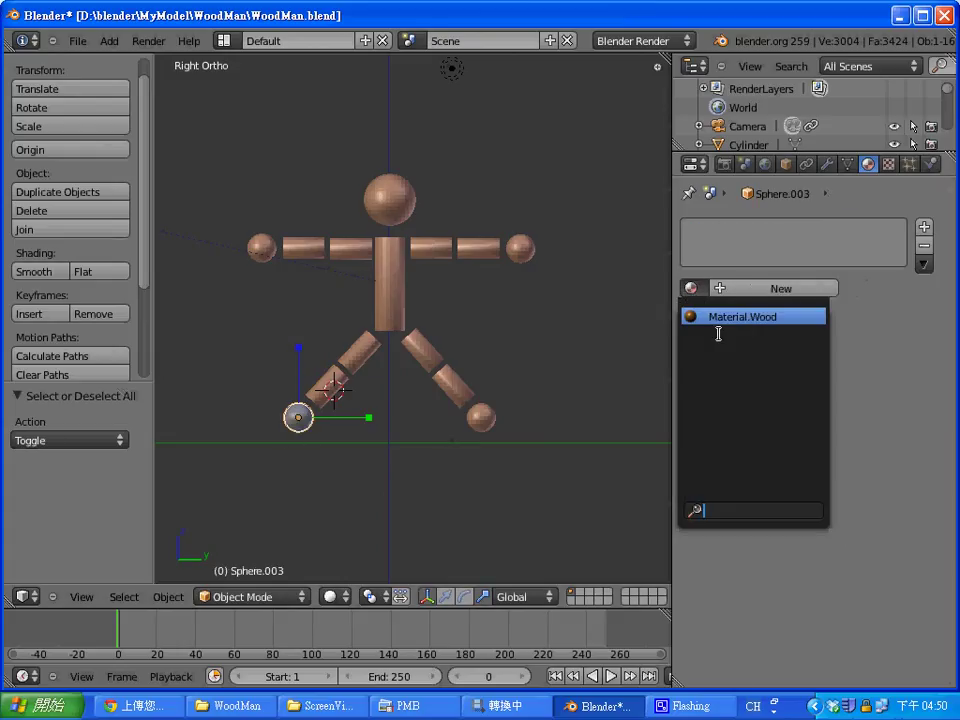
{"action": "left_click", "coordinate": [718, 322]}
Step: Save the blend file with File > Save
{"action": "left_click", "coordinate": [580, 301]}
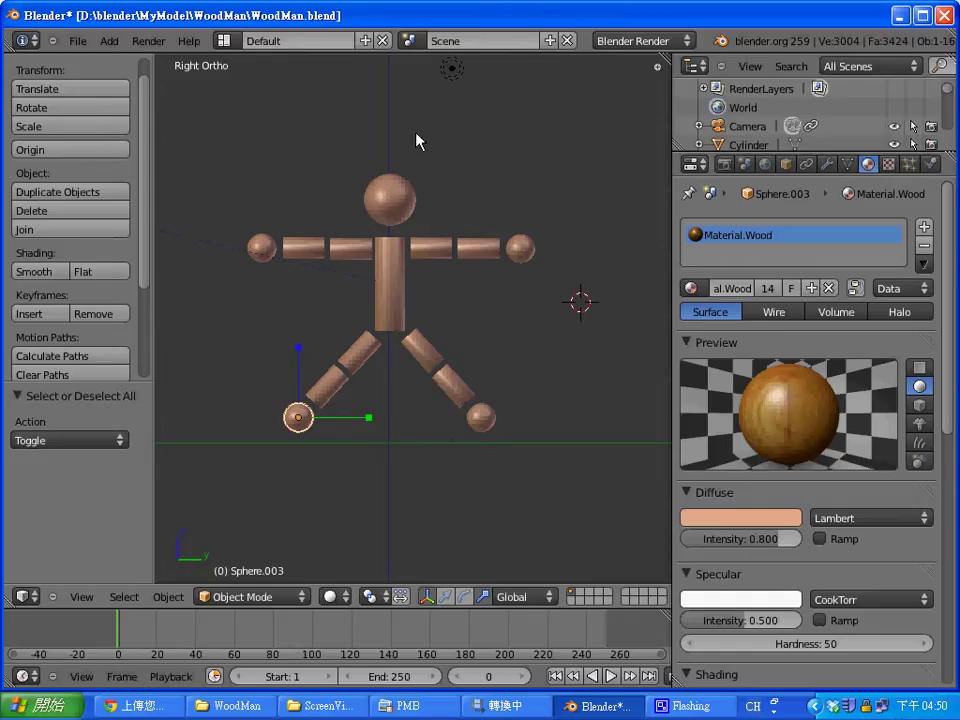
{"action": "left_click", "coordinate": [78, 41]}
{"action": "left_click", "coordinate": [127, 160]}
{"action": "left_click", "coordinate": [127, 160]}
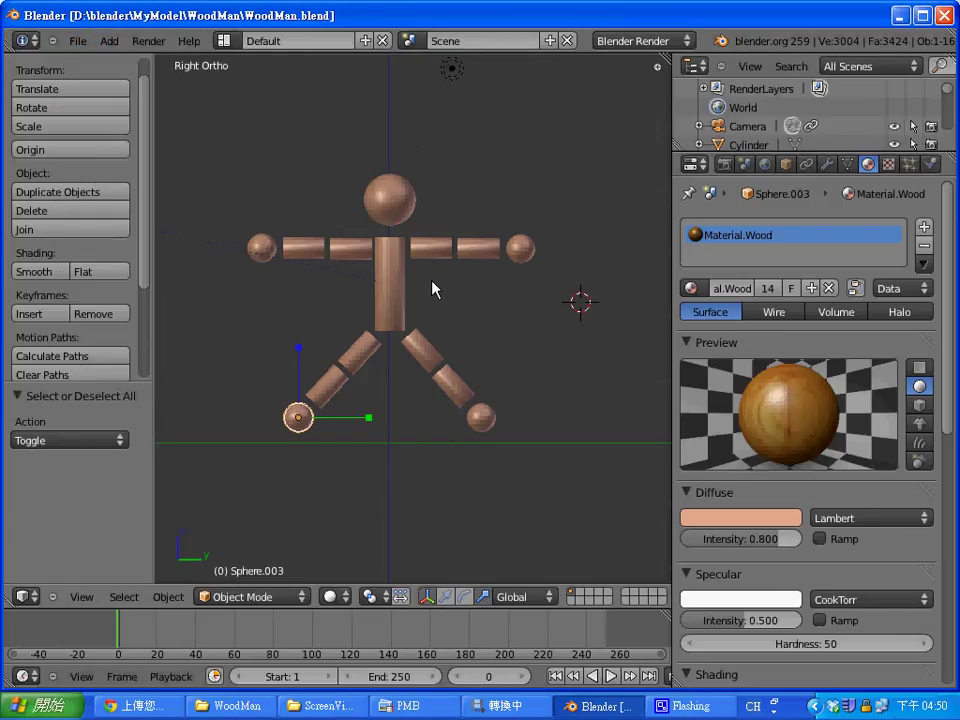
Step: Place the 3D cursor just beside the right foot sphere
{"action": "right_click", "coordinate": [483, 420]}
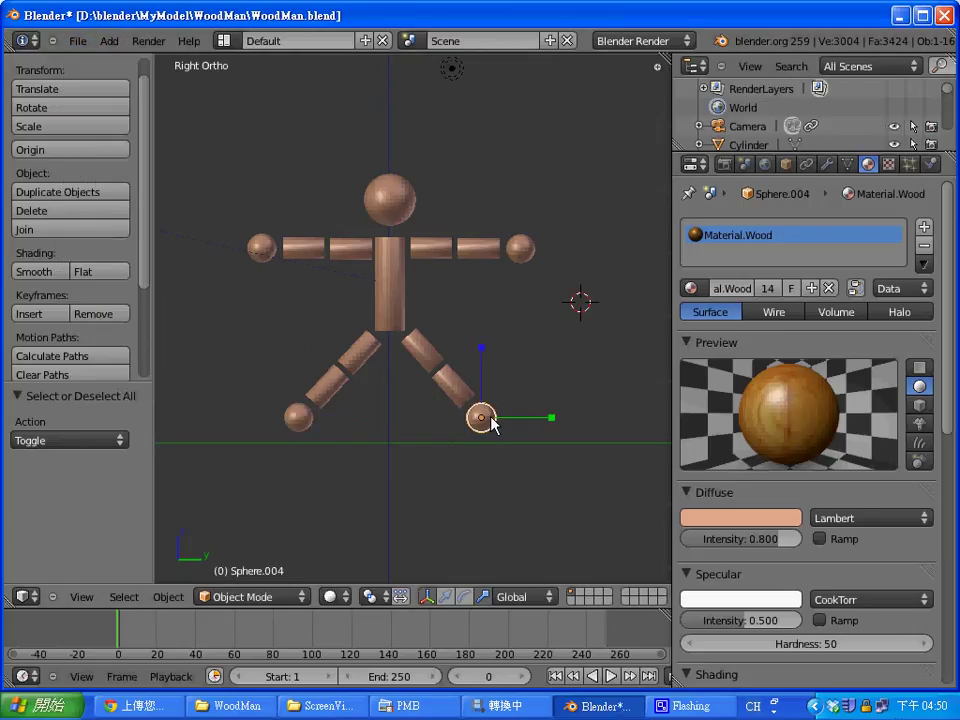
{"action": "right_click", "coordinate": [300, 420]}
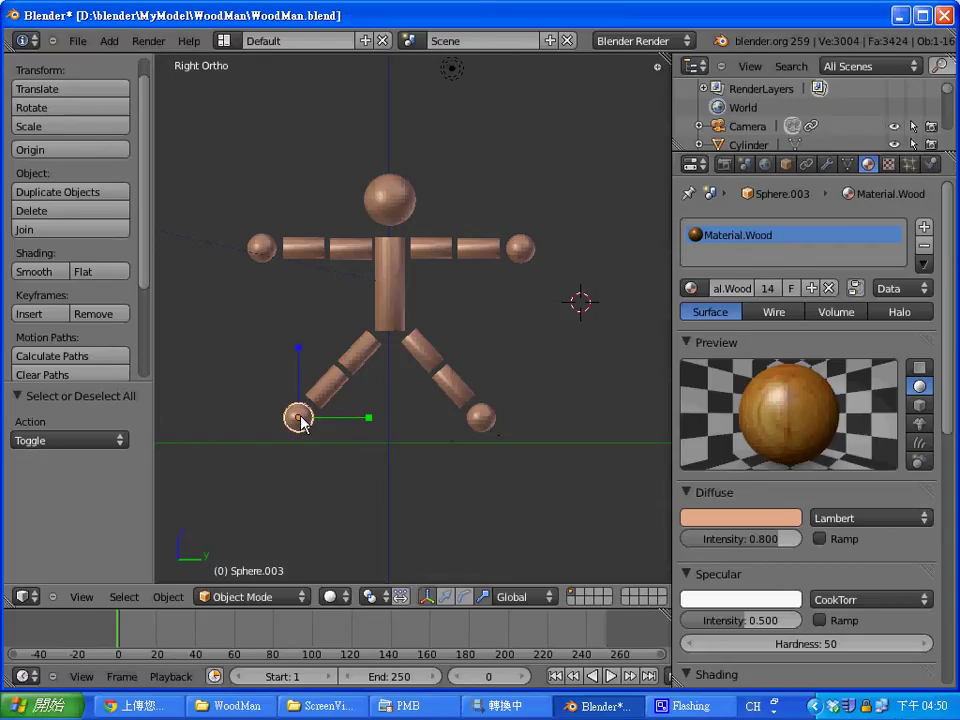
{"action": "right_click", "coordinate": [508, 428]}
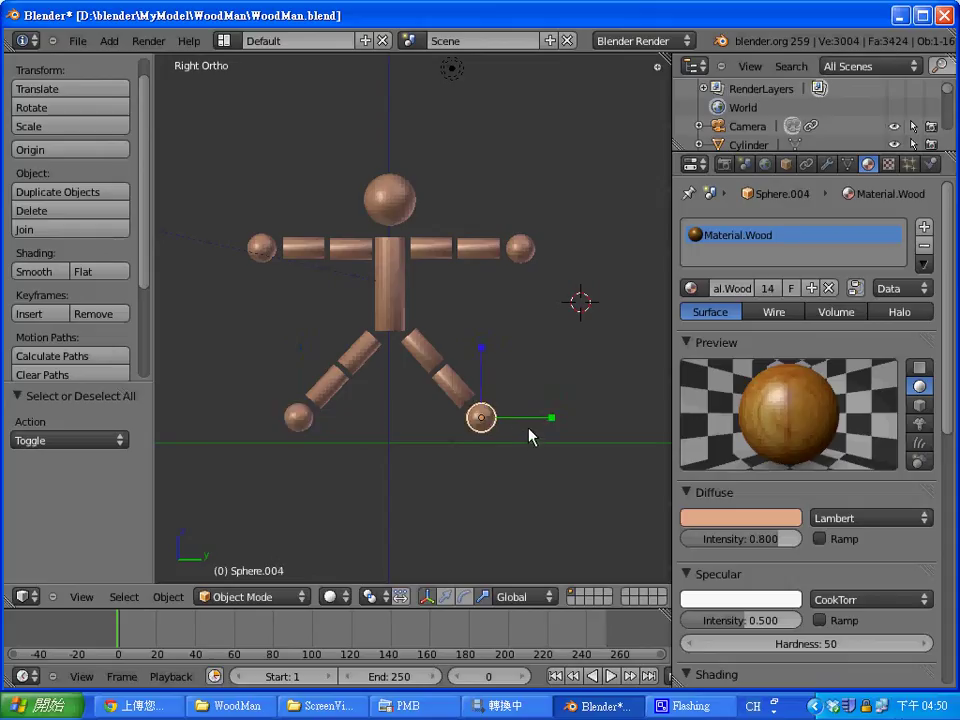
{"action": "left_click", "coordinate": [558, 412]}
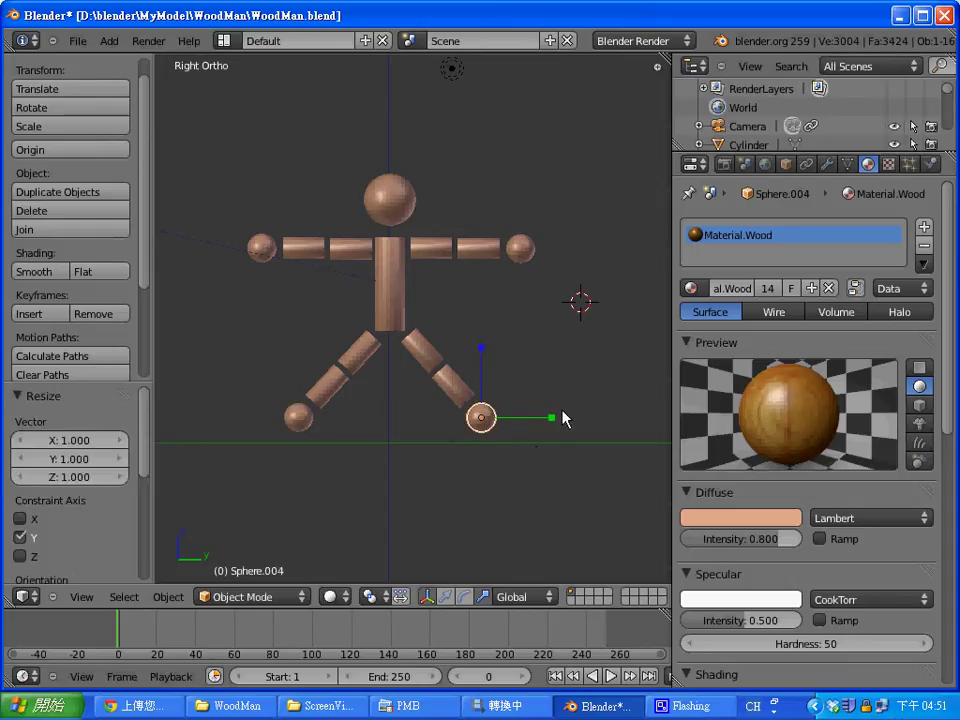
{"action": "left_click", "coordinate": [562, 412]}
Step: Add a cube, scale it down, and move it next to the right foot
{"action": "key", "text": "shift+a"}
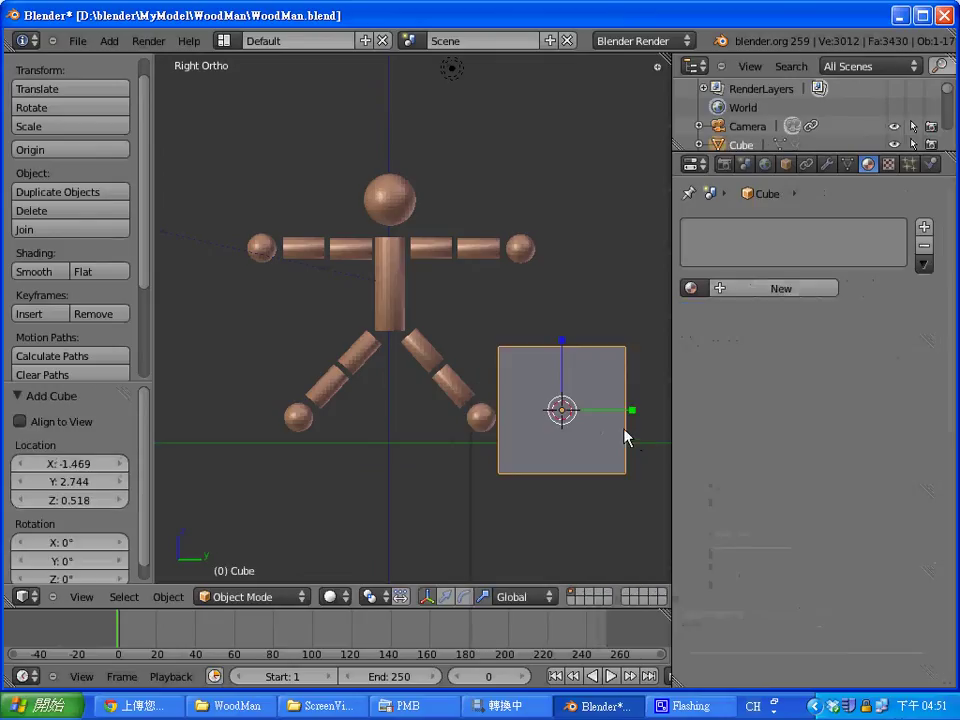
{"action": "key", "text": "s"}
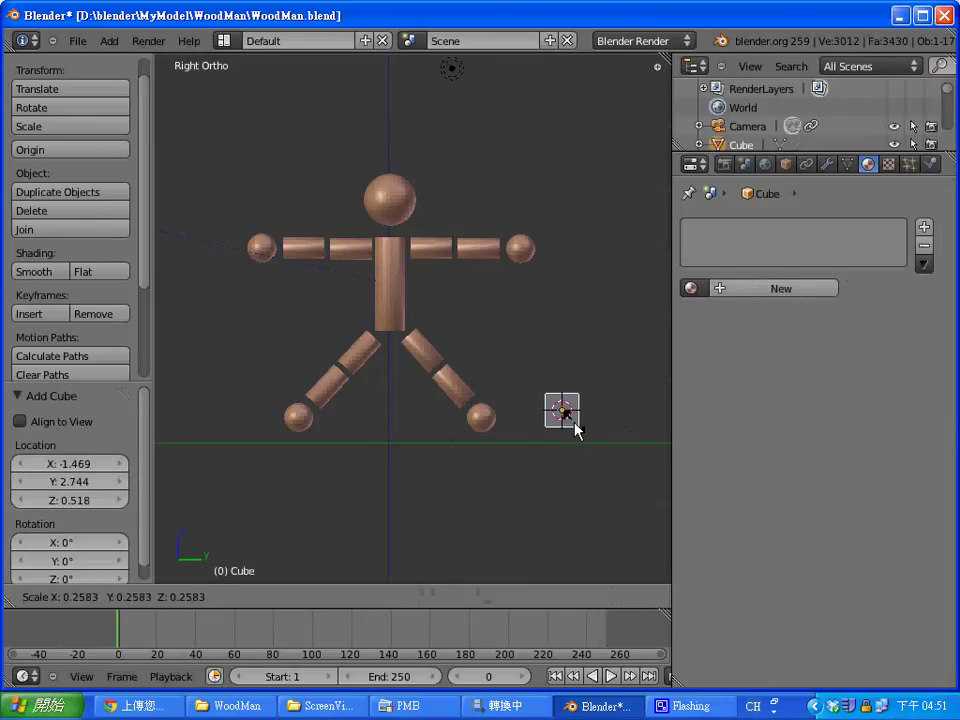
{"action": "left_click", "coordinate": [574, 425]}
{"action": "key", "text": "g"}
{"action": "left_click", "coordinate": [545, 440]}
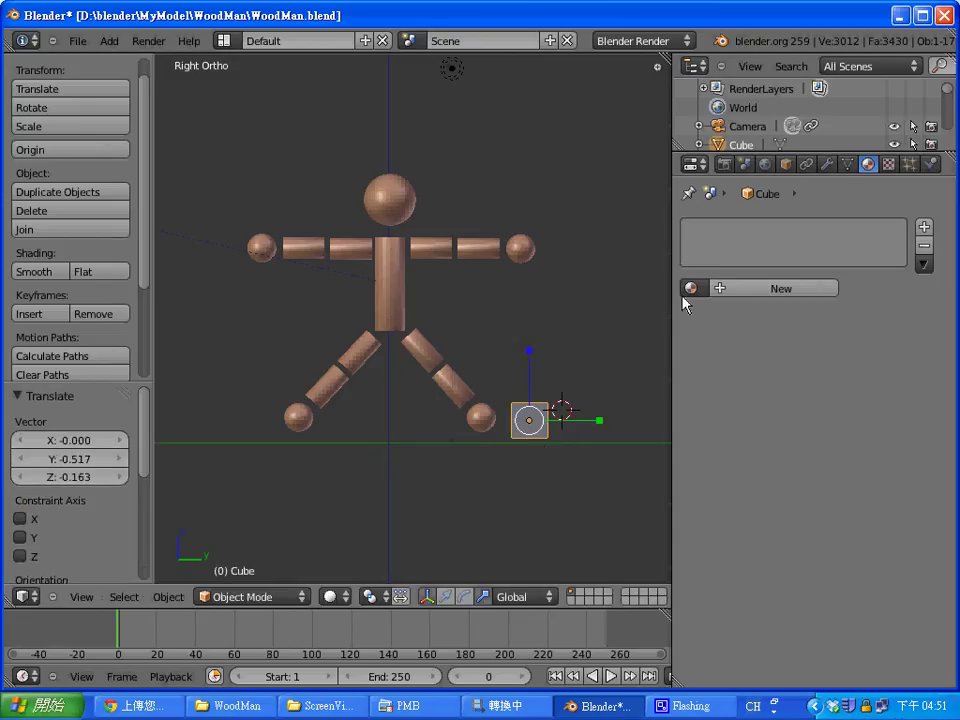
Step: Add a Subdivision Surface modifier to the cube, then undo it
{"action": "left_click", "coordinate": [827, 165]}
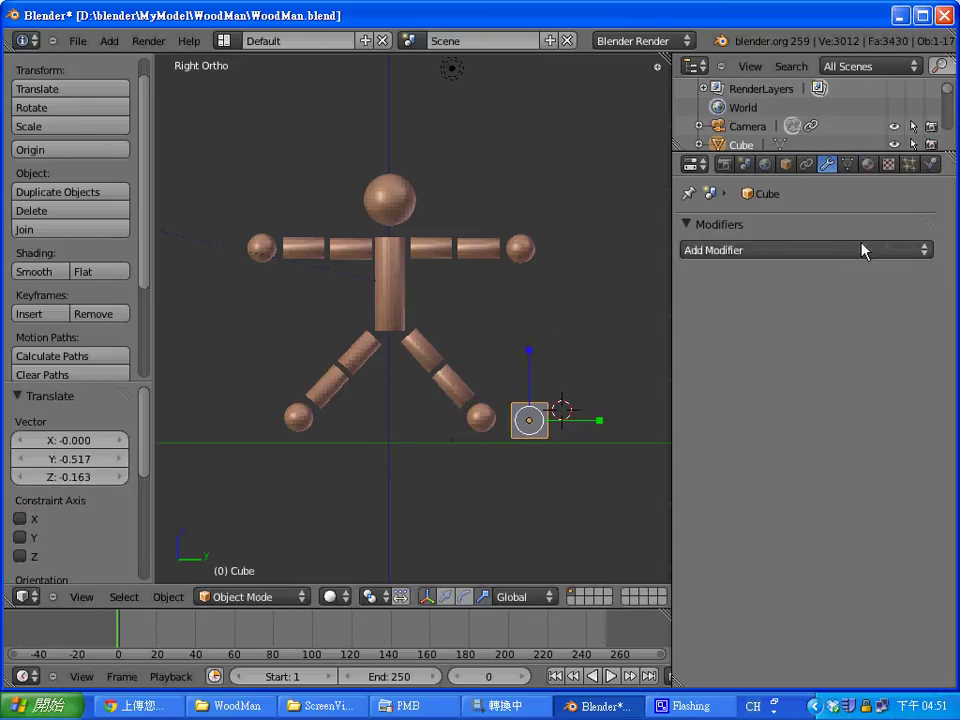
{"action": "left_click", "coordinate": [803, 250]}
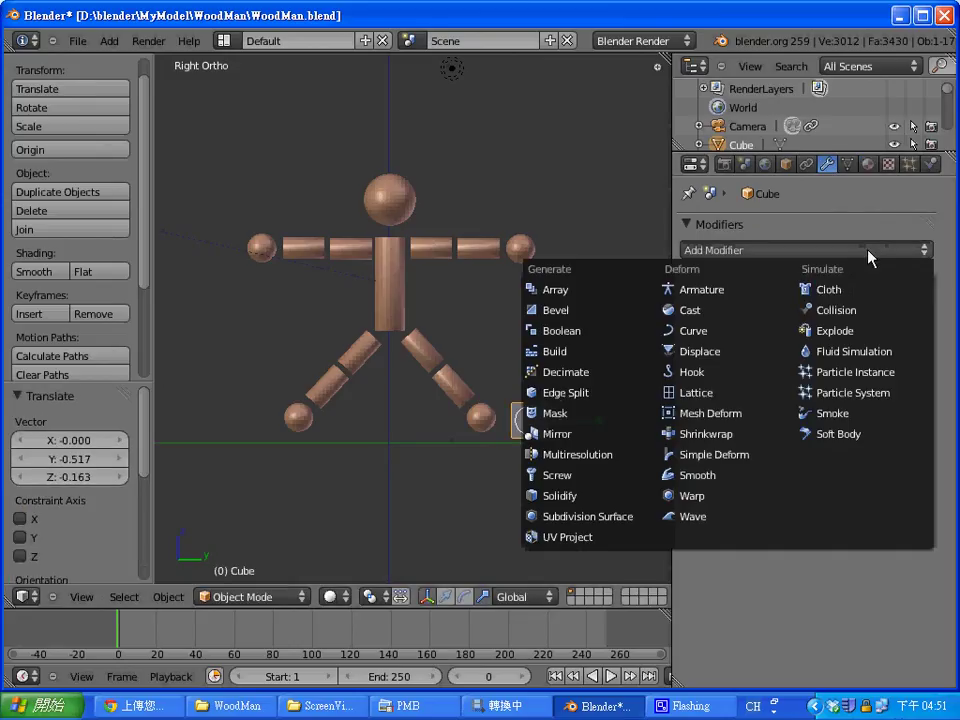
{"action": "left_click", "coordinate": [591, 518]}
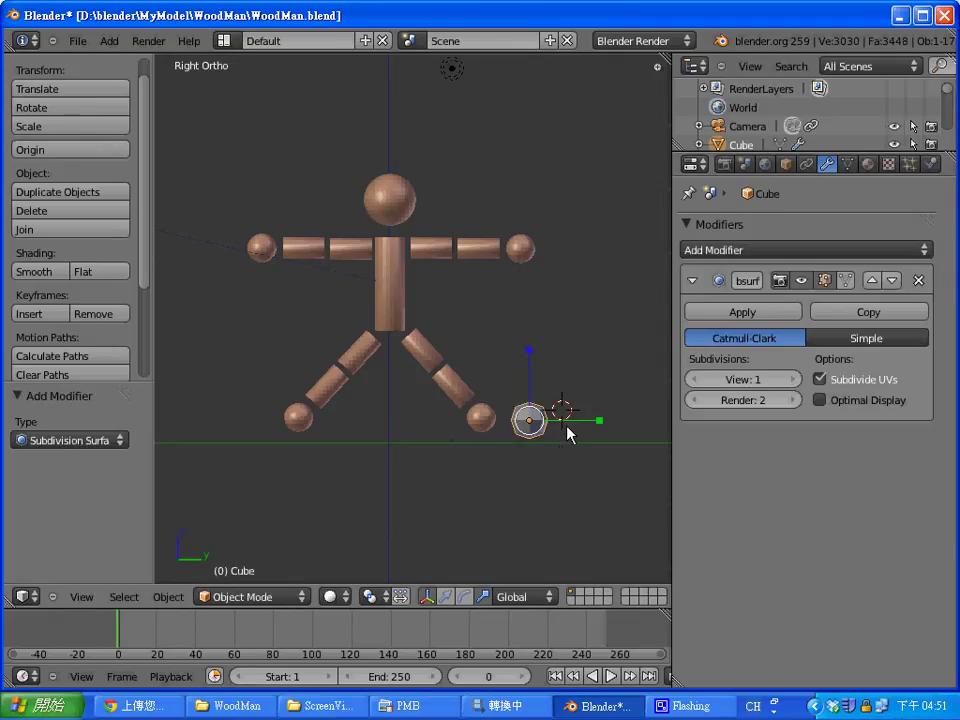
{"action": "key", "text": "ctrl+z"}
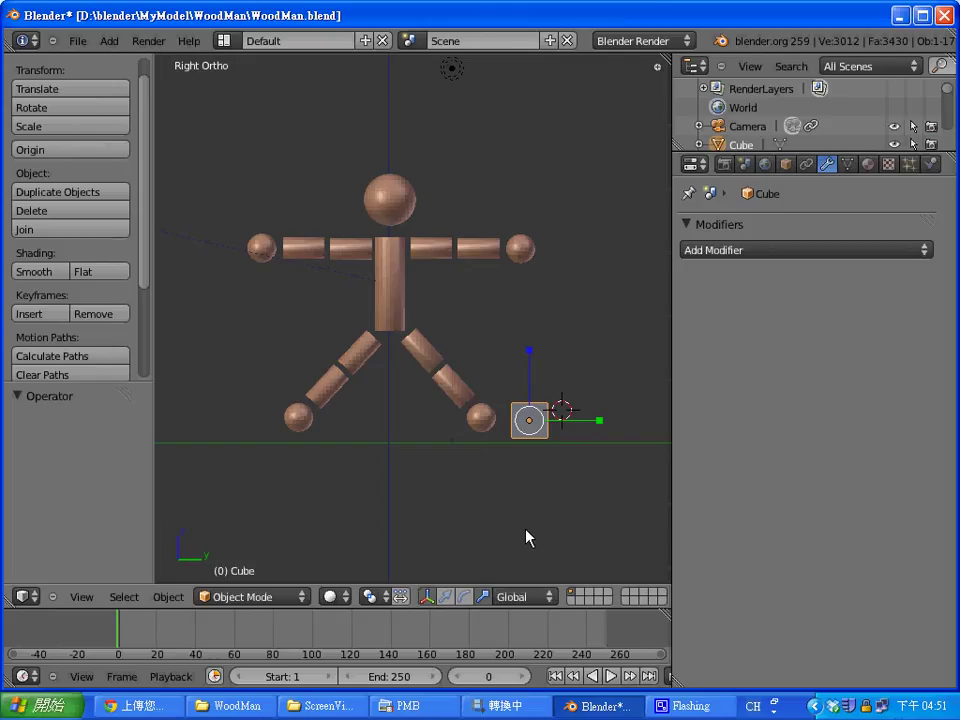
Step: Delete one face of the small cube in Edit Mode, leaving a five-faced open box
{"action": "key", "text": "Tab"}
{"action": "key", "text": "a"}
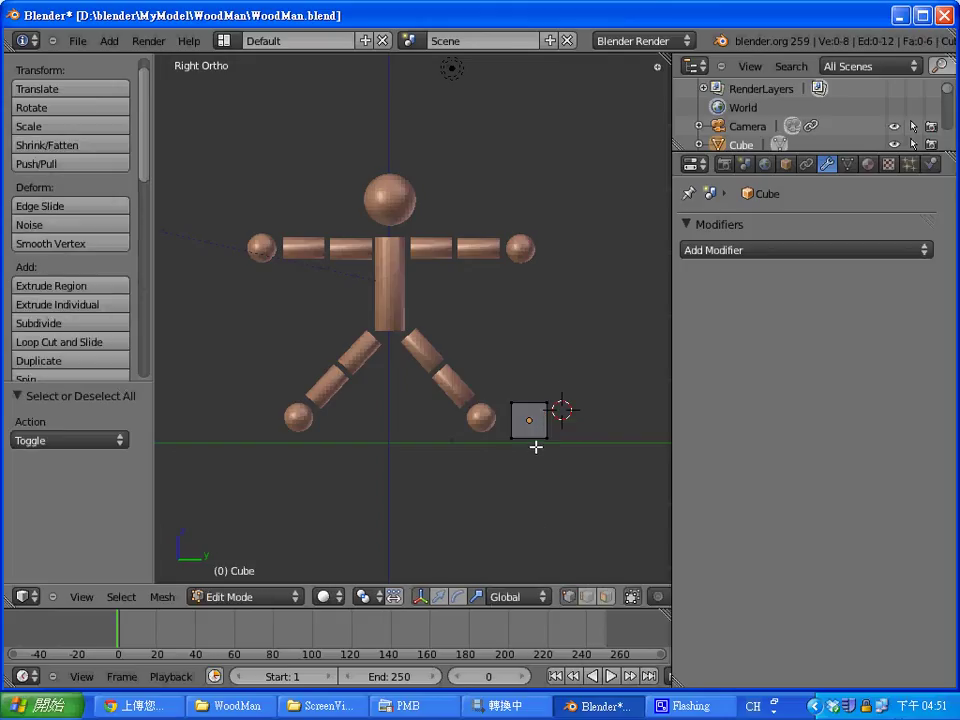
{"action": "left_click", "coordinate": [605, 598]}
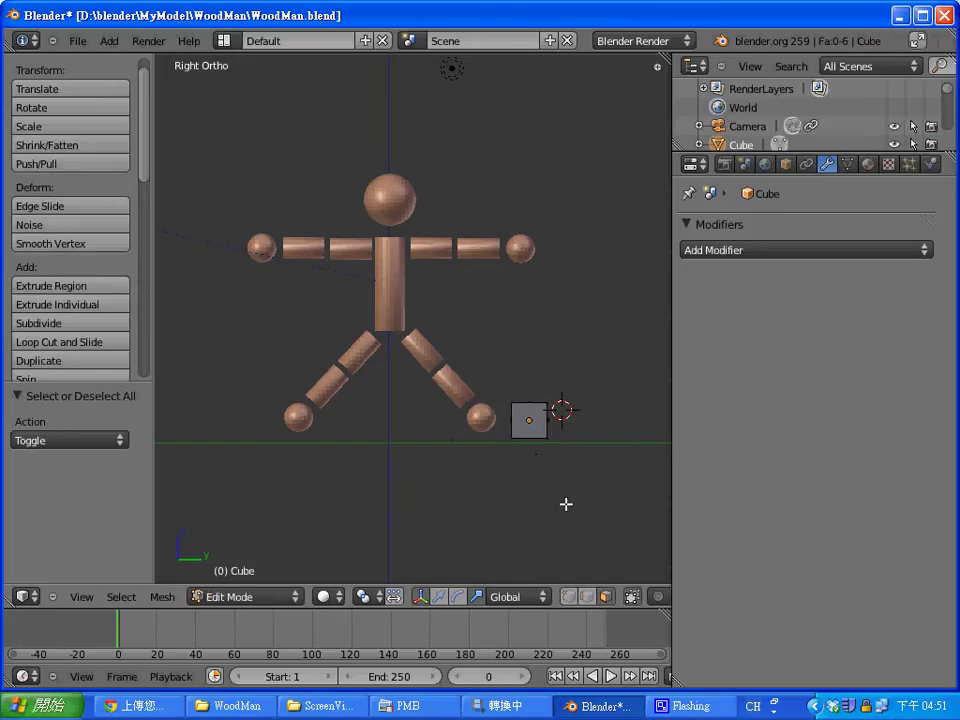
{"action": "right_click", "coordinate": [532, 434]}
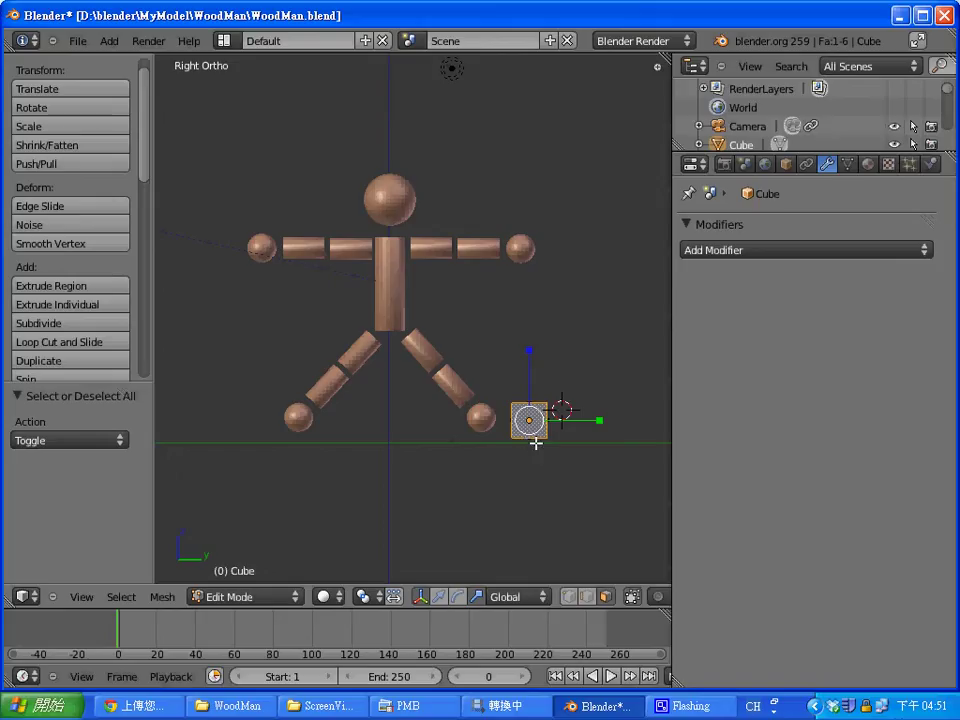
{"action": "mouse_move", "coordinate": [584, 520]}
{"action": "middle_mouse_down"}
{"action": "mouse_move", "coordinate": [582, 479]}
{"action": "mouse_move", "coordinate": [544, 473]}
{"action": "middle_mouse_up"}
{"action": "key", "text": "g"}
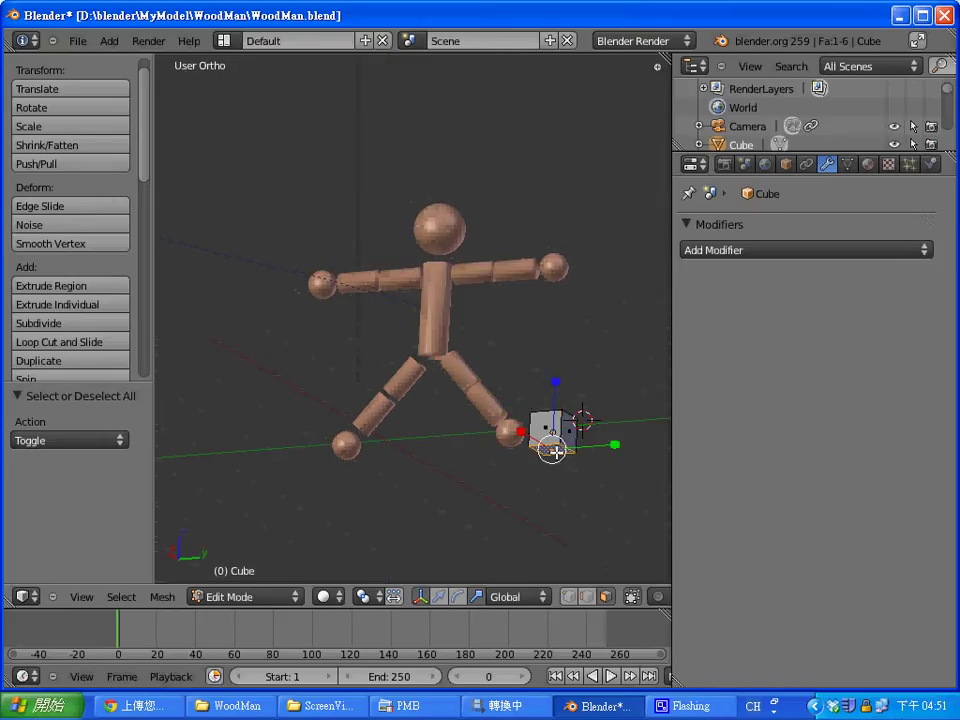
{"action": "key", "text": "x"}
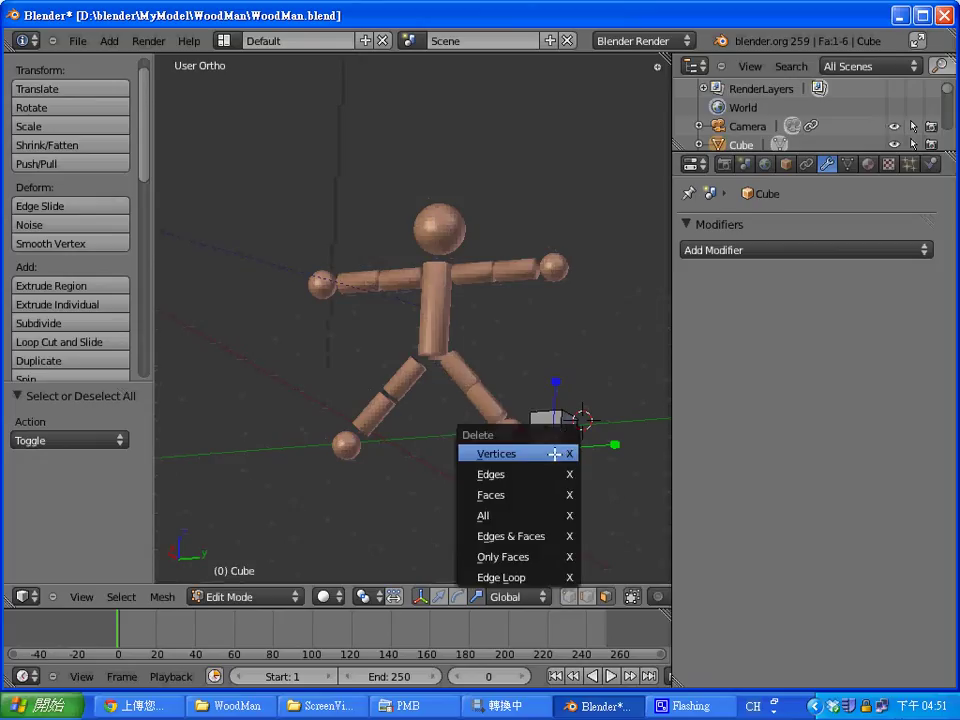
{"action": "left_click", "coordinate": [553, 495]}
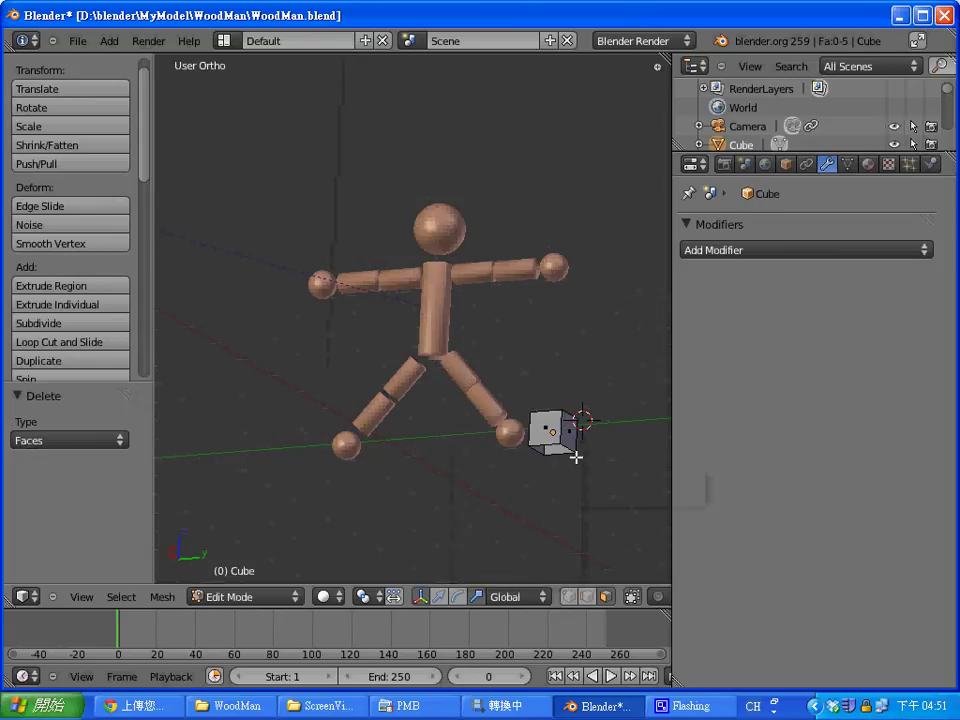
{"action": "scroll", "coordinate": [598, 473], "scroll_direction": "down", "scroll_amount": 2}
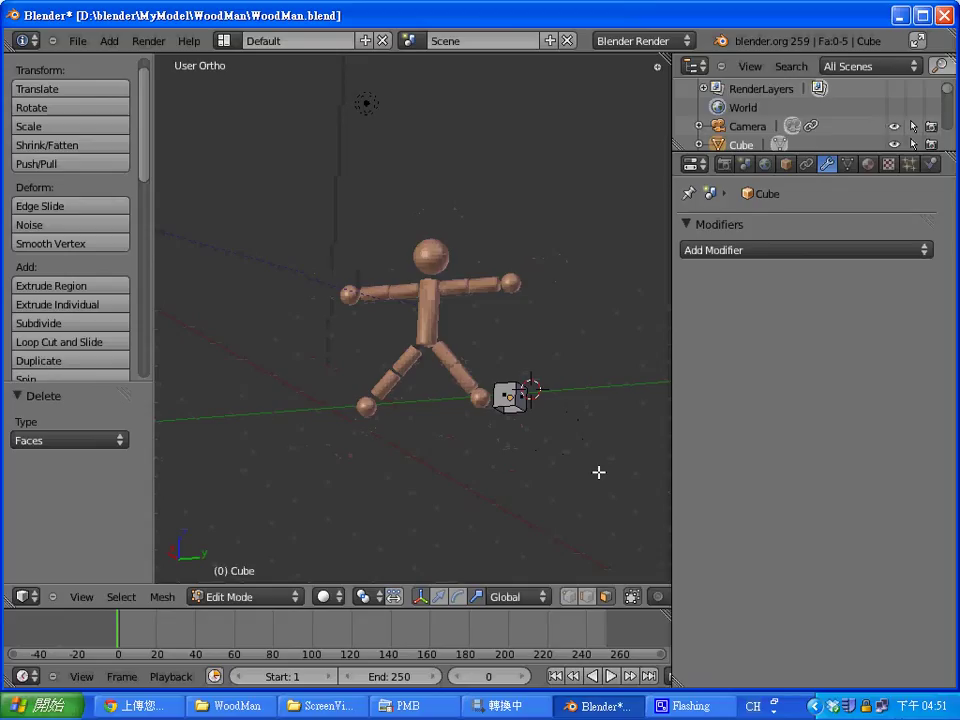
{"action": "key", "text": "KP_3"}
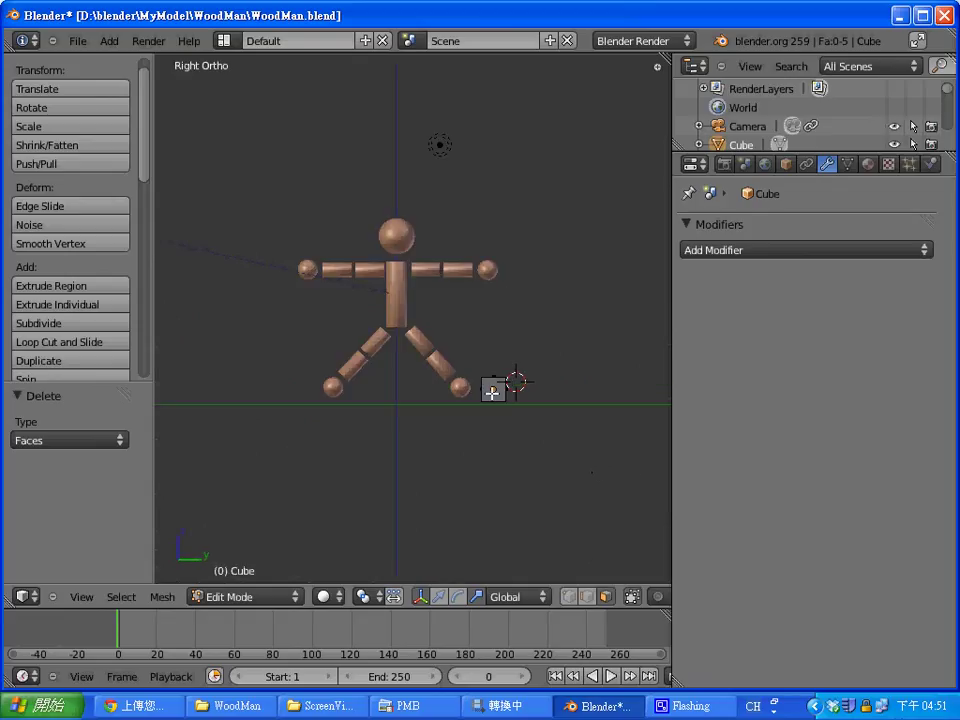
{"action": "key", "text": "Tab"}
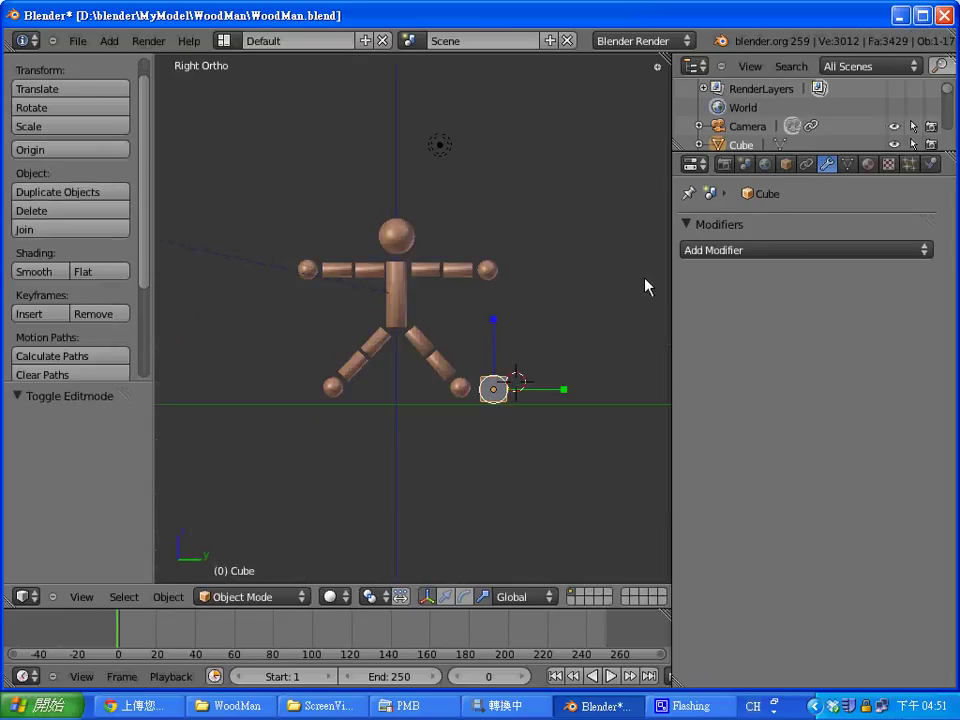
Step: Flatten the open cube to 0.631 on Z, smooth it, subdivide at level 2, and render
{"action": "left_click", "coordinate": [785, 250]}
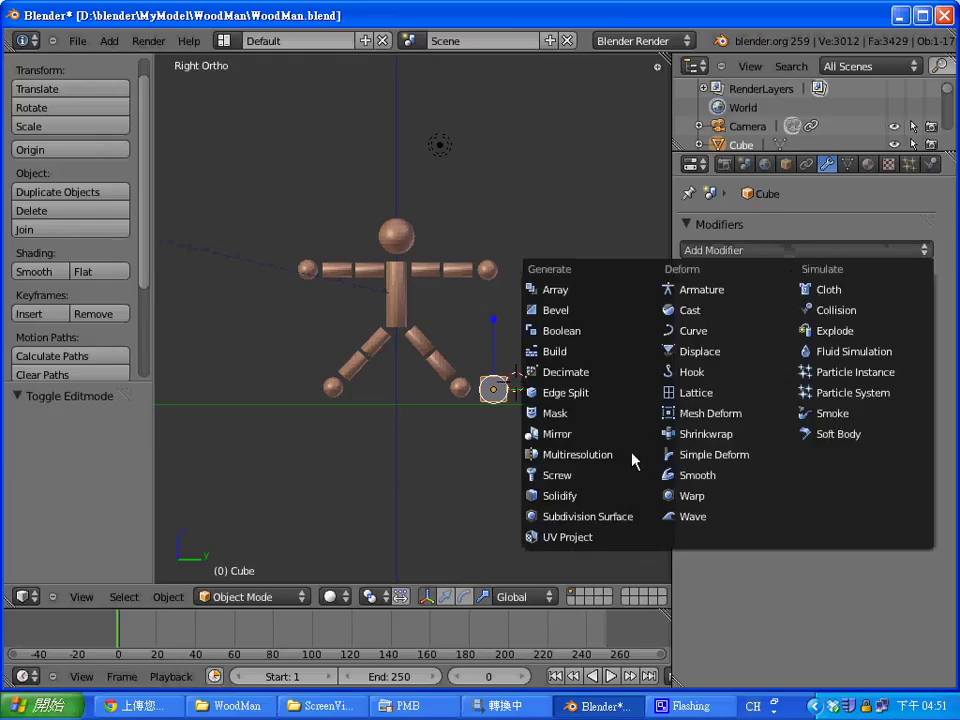
{"action": "left_click", "coordinate": [630, 520]}
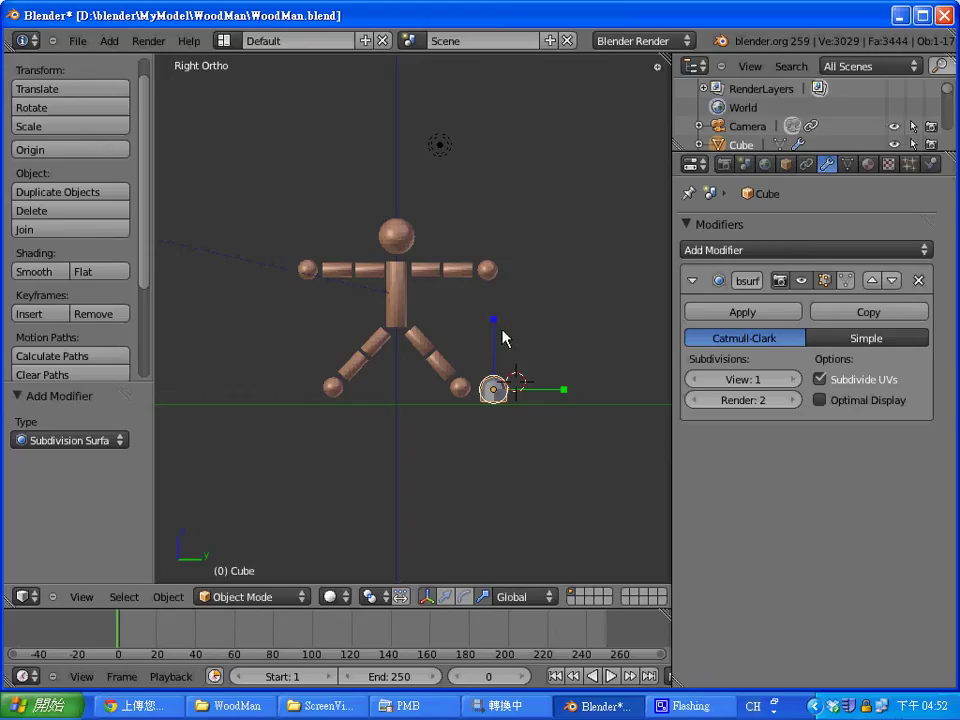
{"action": "left_click_drag", "start_coordinate": [499, 330], "coordinate": [499, 352]}
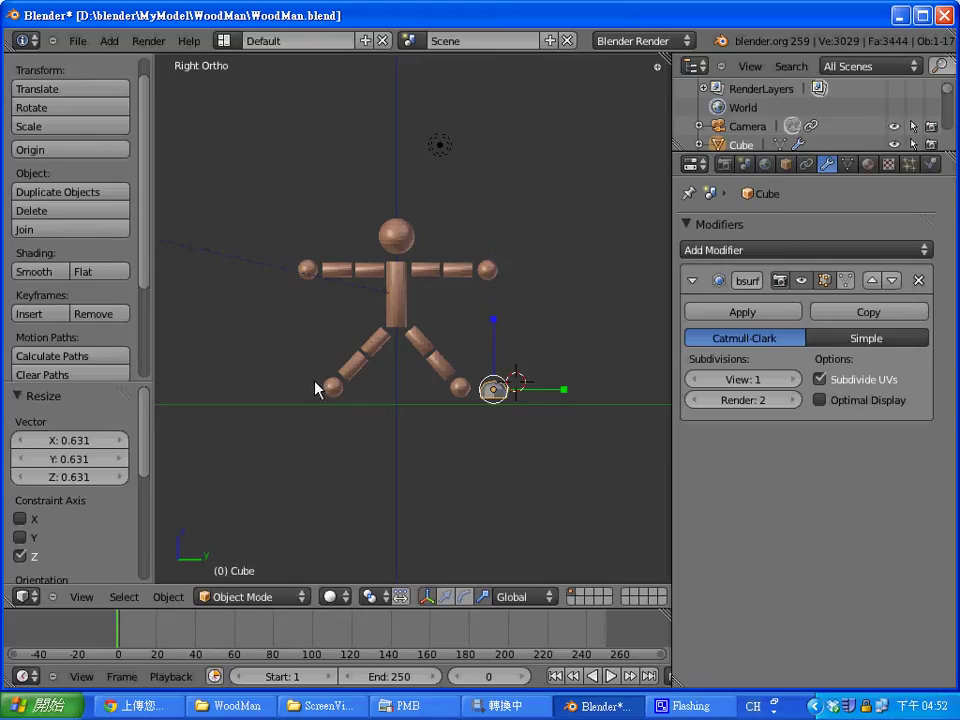
{"action": "left_click", "coordinate": [36, 274]}
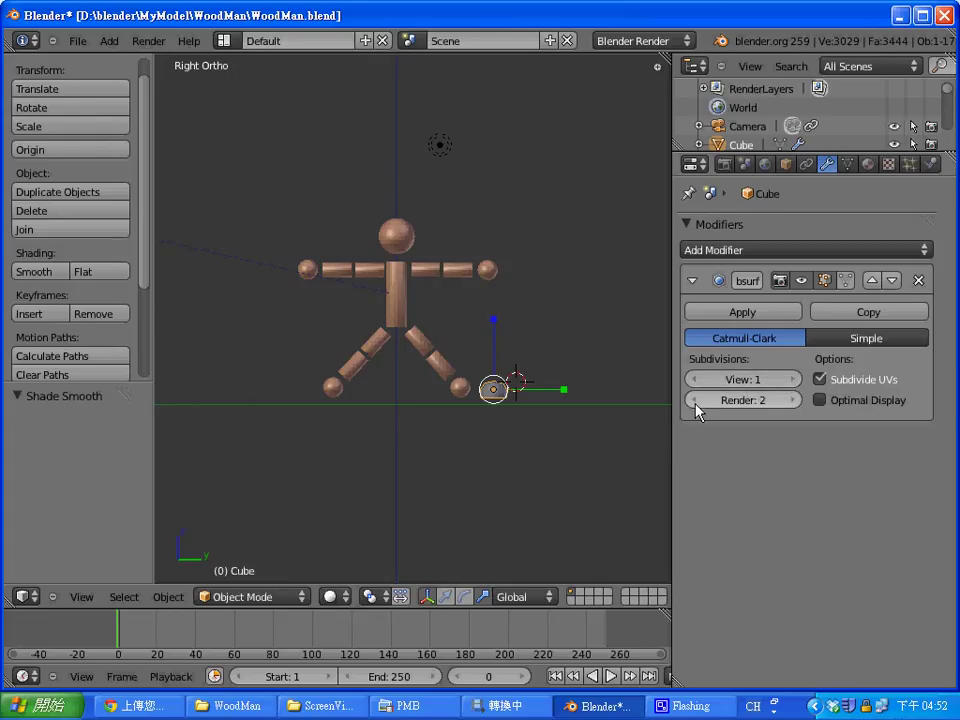
{"action": "left_click", "coordinate": [793, 379]}
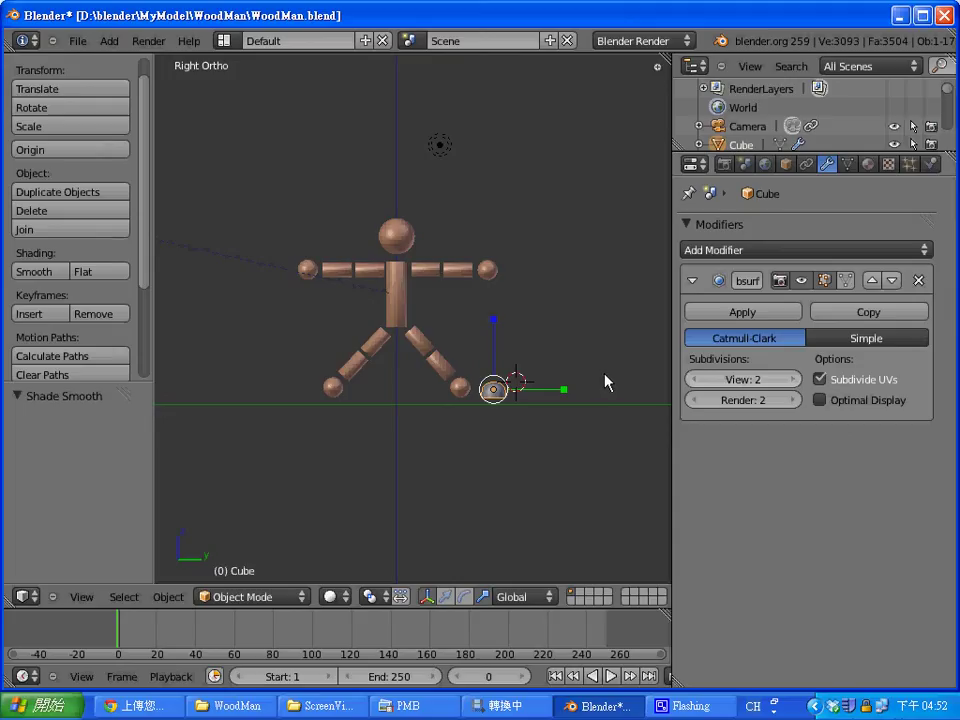
{"action": "key", "text": "F12"}
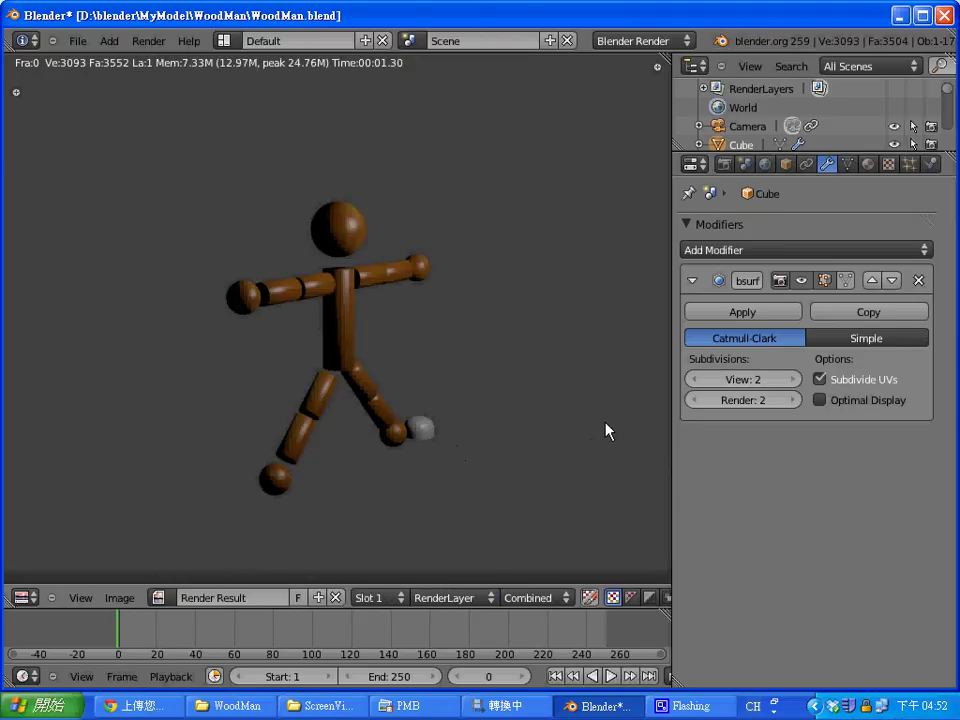
Step: Close the render result and place the 3D cursor beside the foot
{"action": "key", "text": "Escape"}
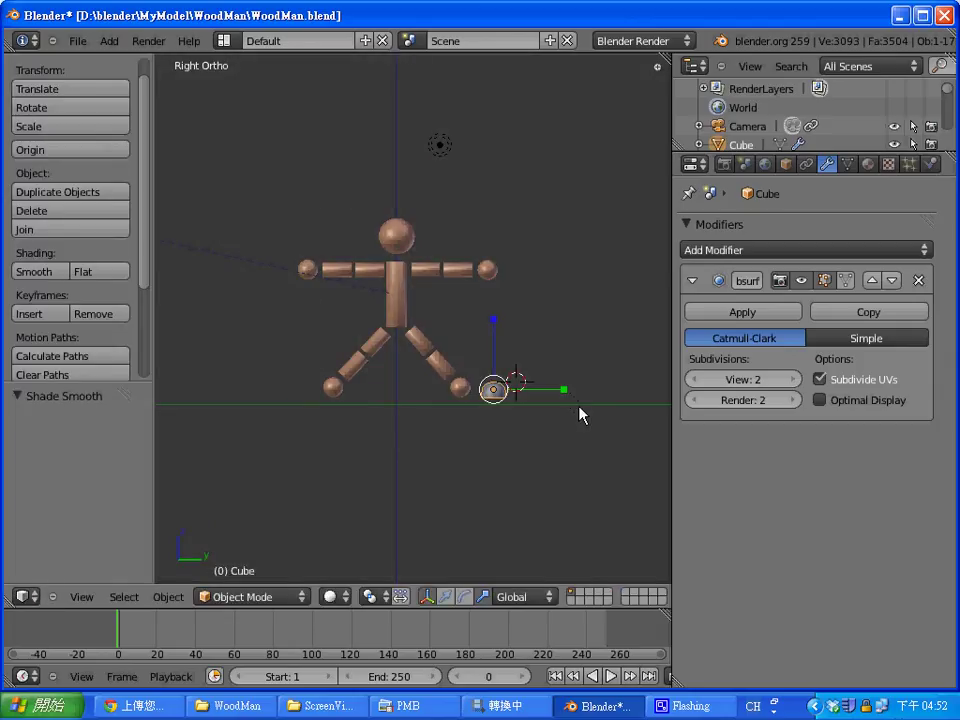
{"action": "left_click", "coordinate": [555, 434]}
Step: From top view, widen the foot block about 1.5× on X and shorten it on Y
{"action": "key", "text": "KP_7"}
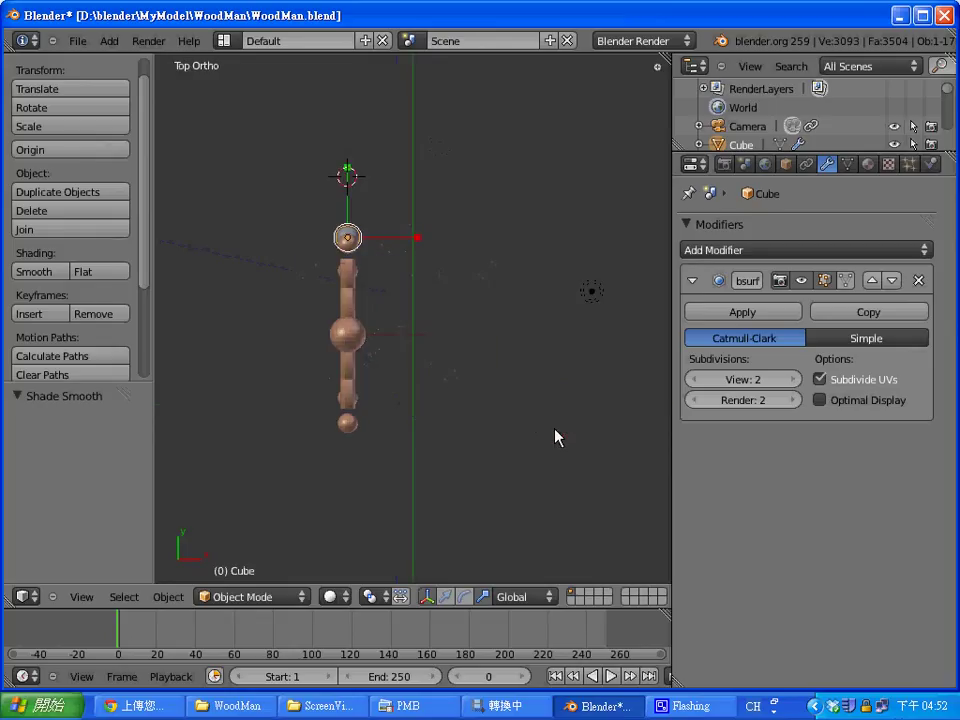
{"action": "key", "text": "s"}
{"action": "key", "text": "x"}
{"action": "left_click", "coordinate": [427, 244]}
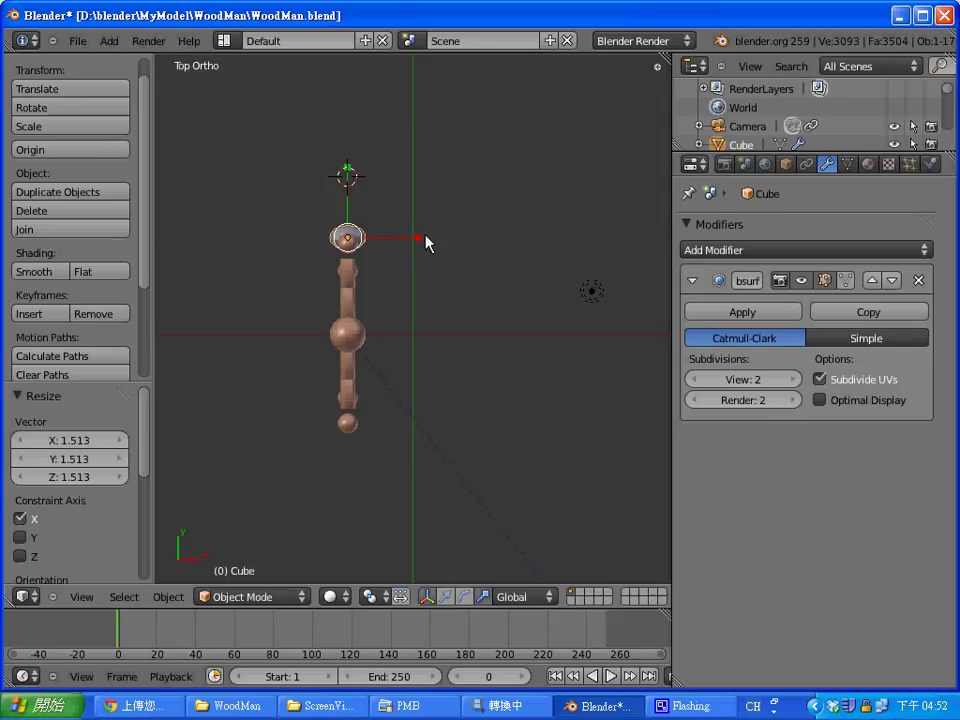
{"action": "key", "text": "s"}
{"action": "key", "text": "y"}
{"action": "left_click", "coordinate": [349, 188]}
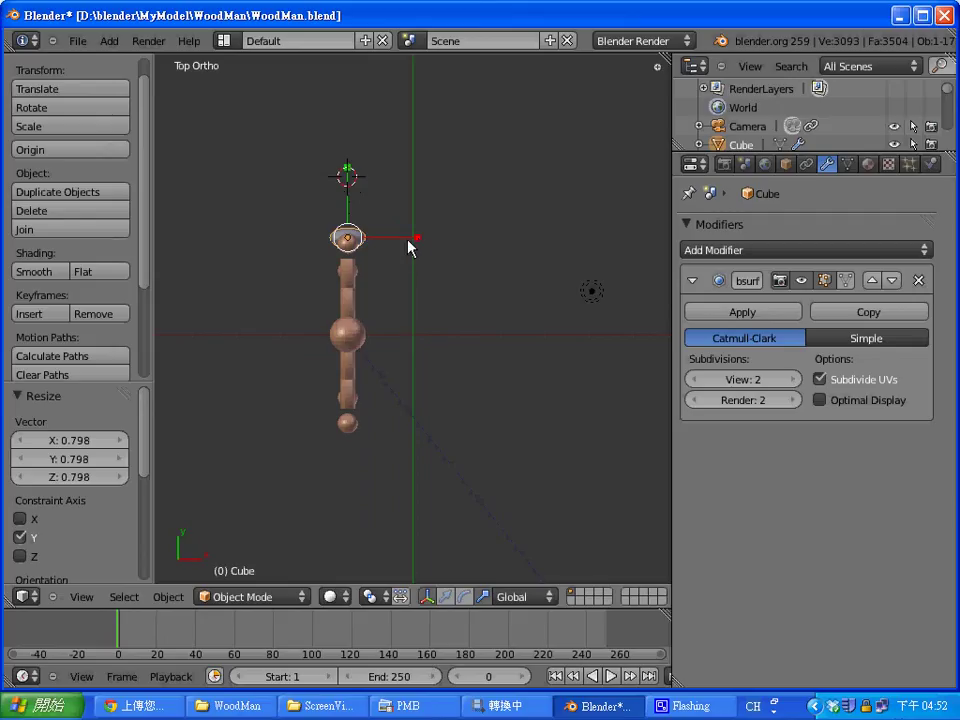
{"action": "key", "text": "s"}
{"action": "key", "text": "y"}
{"action": "left_click", "coordinate": [349, 174]}
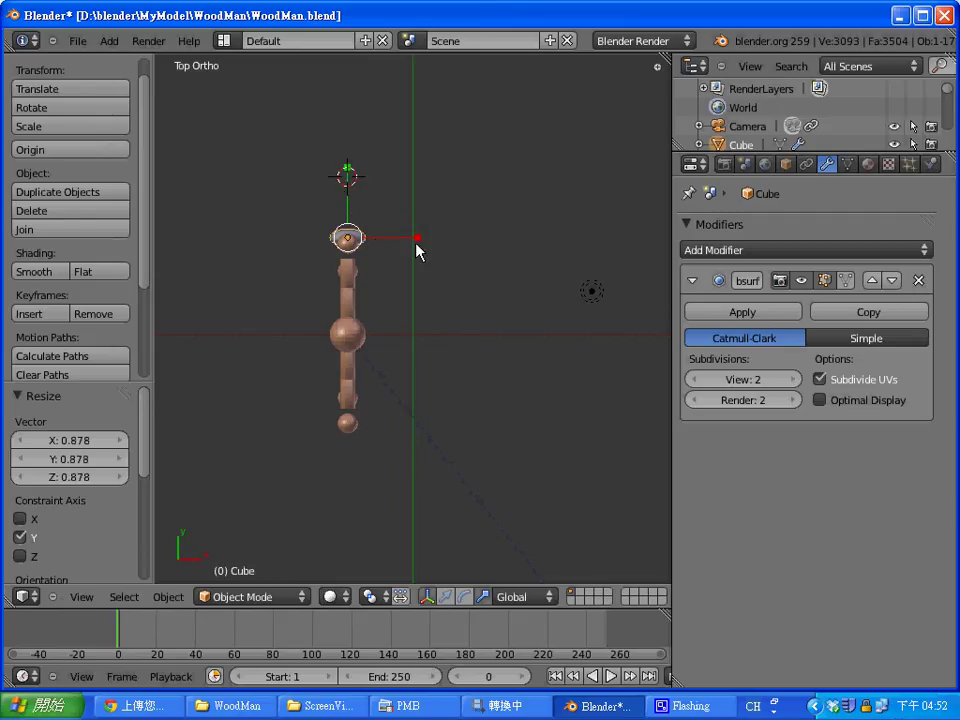
Step: Delete the sphere overlapping the foot block
{"action": "right_click", "coordinate": [349, 242]}
{"action": "key", "text": "x"}
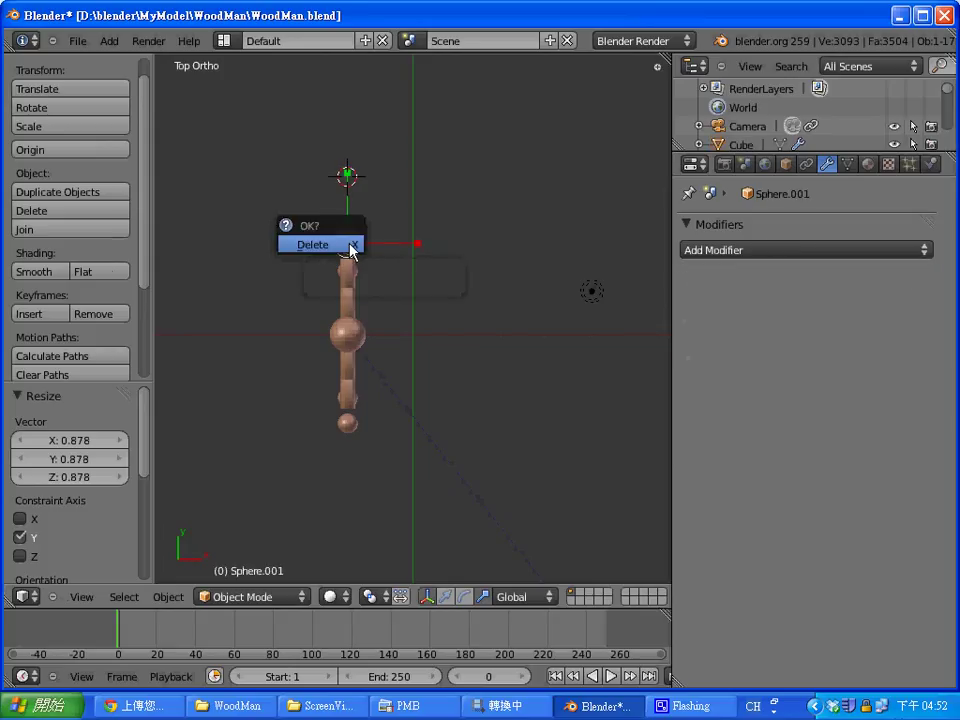
{"action": "left_click", "coordinate": [350, 246]}
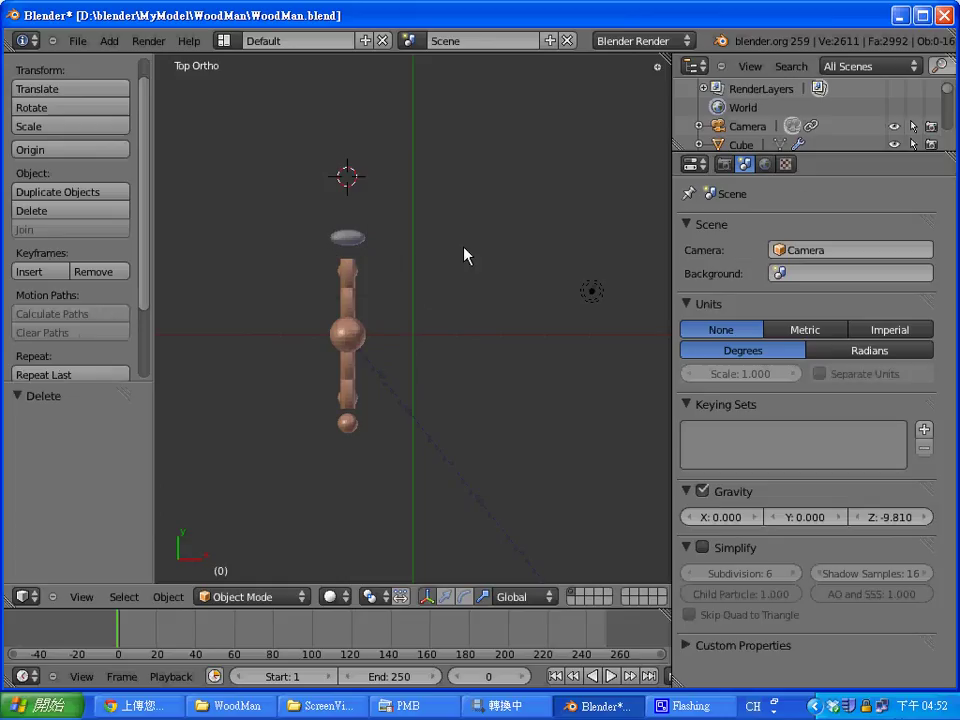
Step: Restore the deleted hand sphere, stretch the foot block along Y, and delete the right ankle sphere
{"action": "key", "text": "KP_3"}
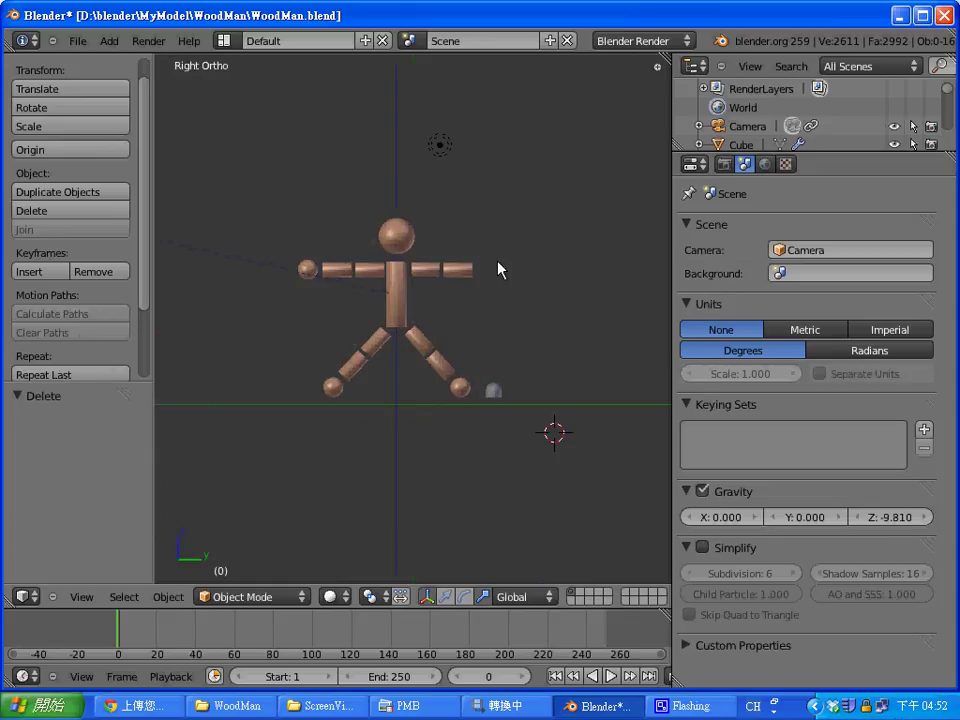
{"action": "key", "text": "ctrl+z"}
{"action": "right_click", "coordinate": [495, 394]}
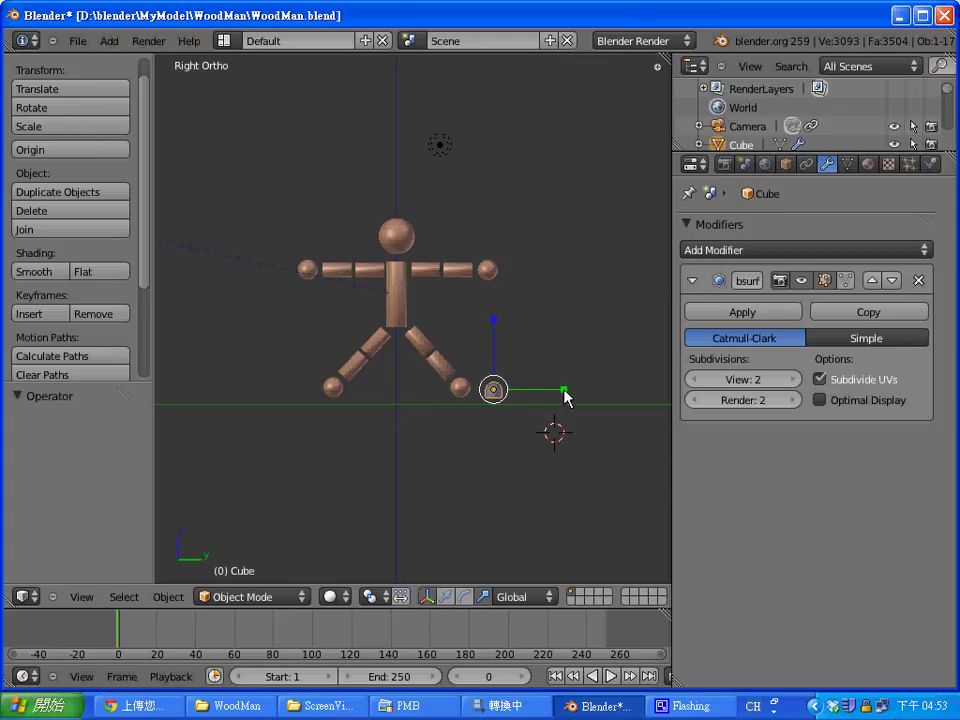
{"action": "left_click_drag", "start_coordinate": [564, 390], "coordinate": [574, 393]}
{"action": "right_click", "coordinate": [459, 390]}
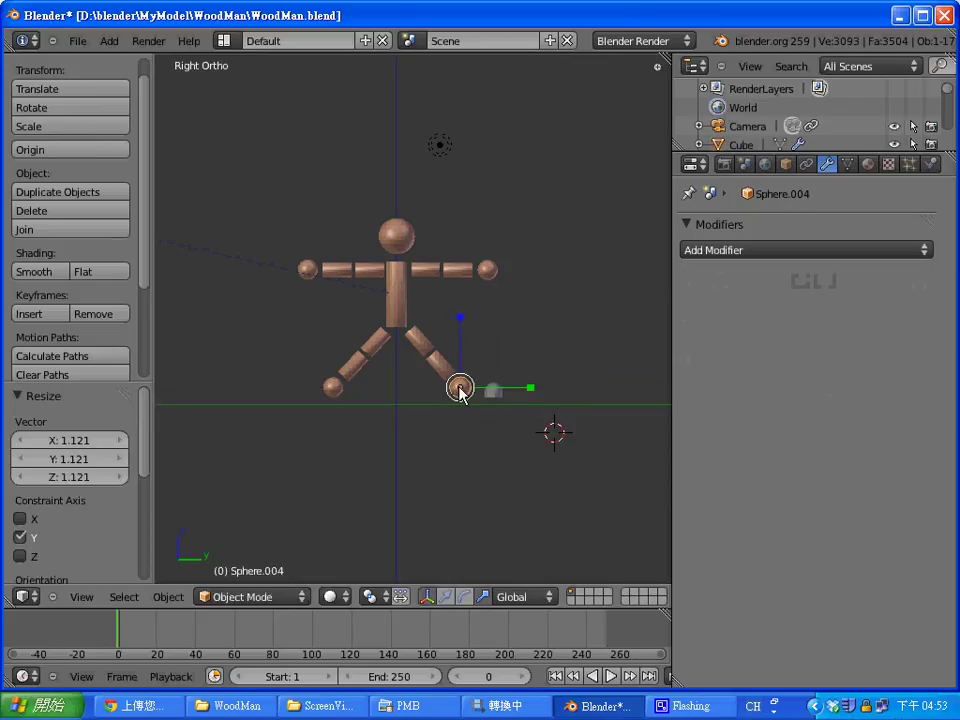
{"action": "key", "text": "x"}
{"action": "left_click", "coordinate": [459, 390]}
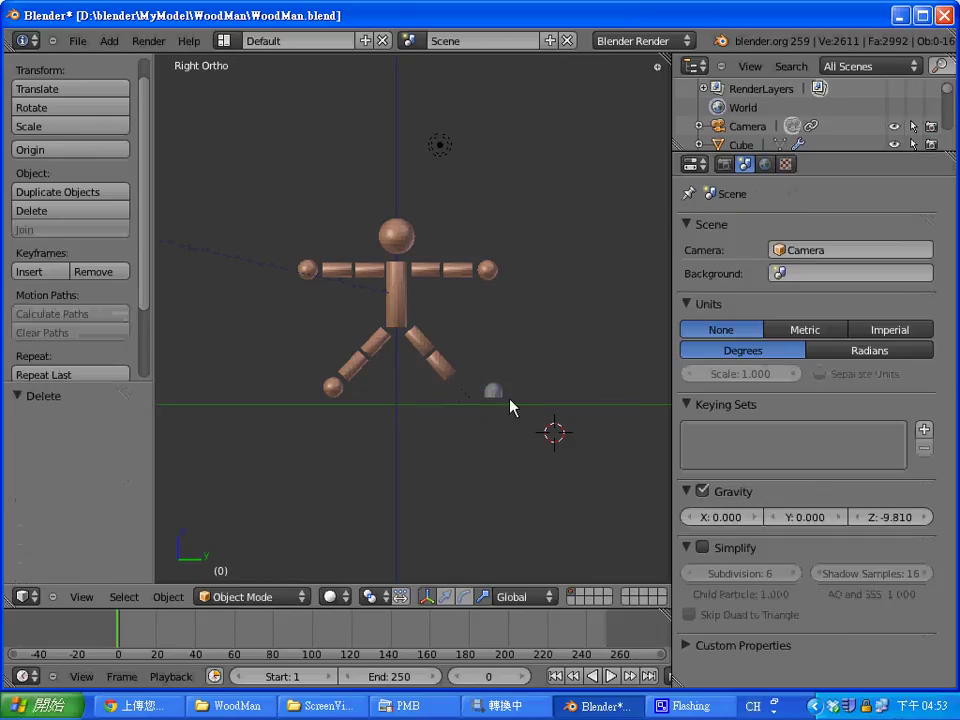
Step: Move the foot block to the leg's end at Y -0.787 and apply its Subdivision Surface modifier
{"action": "right_click", "coordinate": [493, 391]}
{"action": "key", "text": "g"}
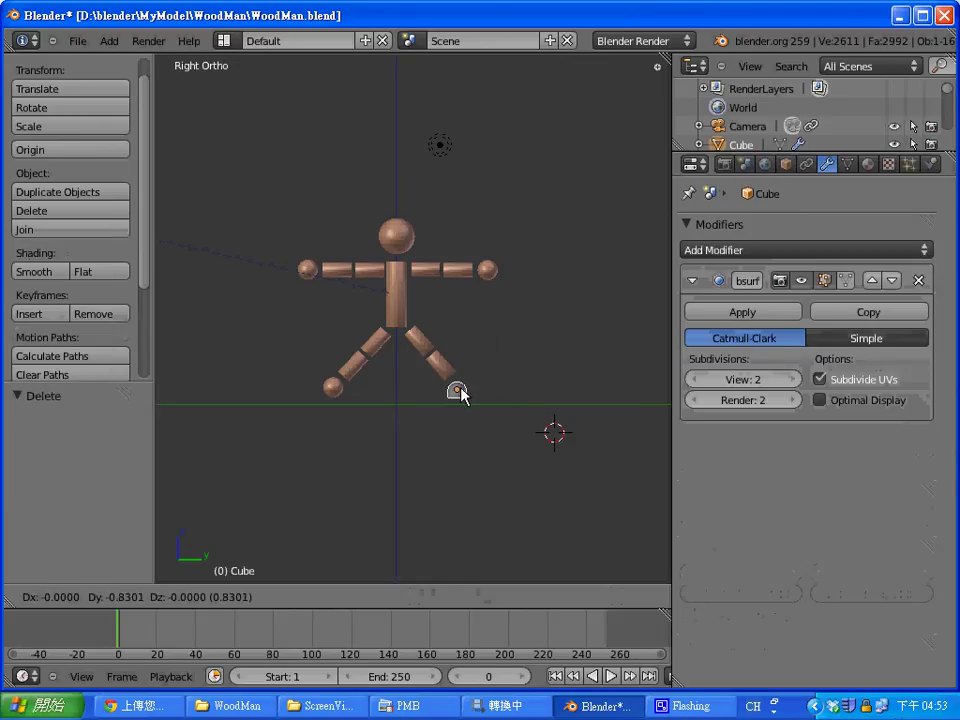
{"action": "left_click", "coordinate": [459, 391]}
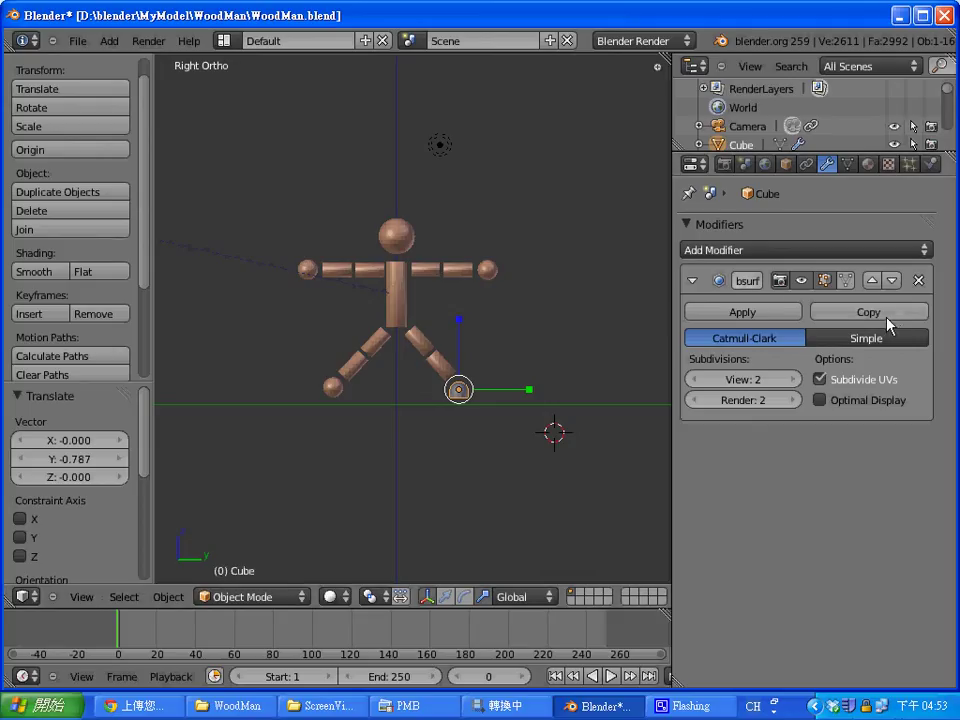
{"action": "left_click", "coordinate": [741, 314]}
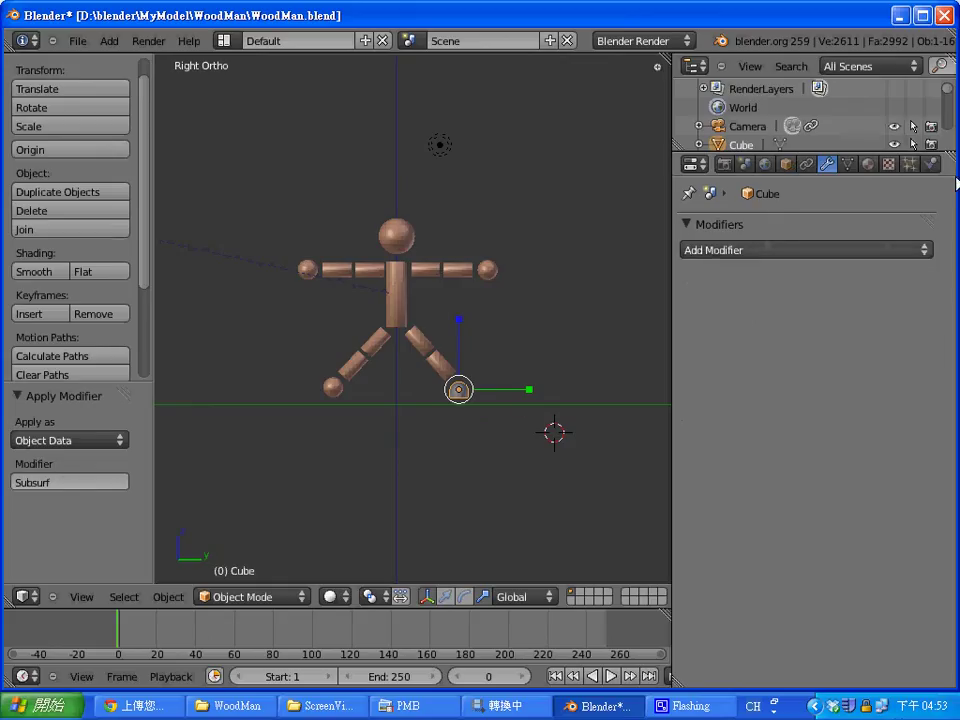
Step: Assign Material.Wood to the foot and nudge it into position
{"action": "left_click", "coordinate": [869, 164]}
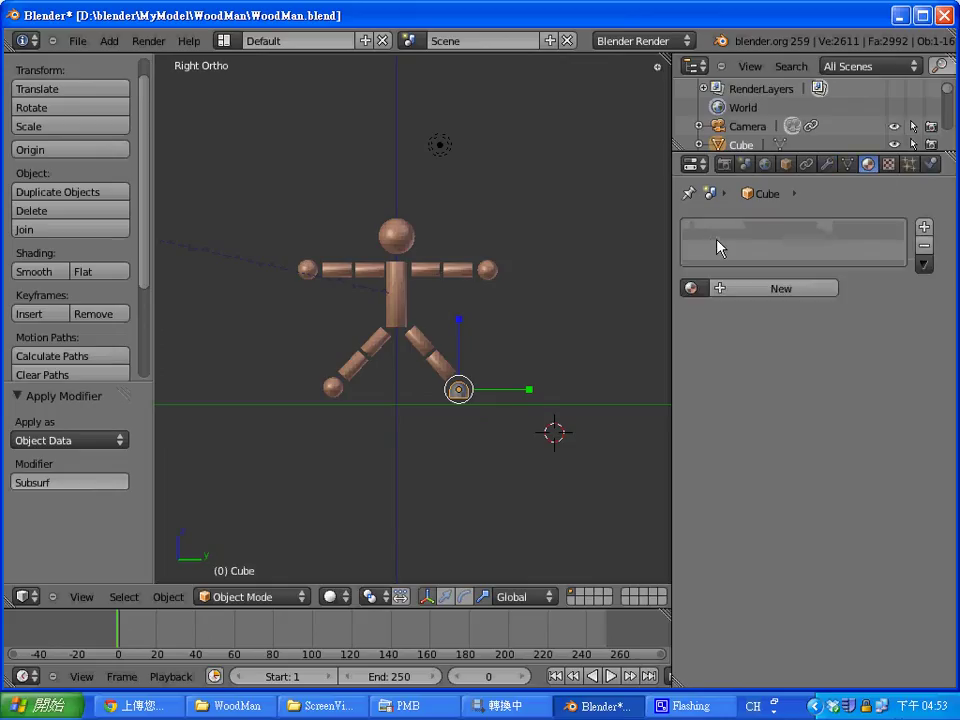
{"action": "left_click", "coordinate": [690, 288]}
{"action": "left_click", "coordinate": [705, 316]}
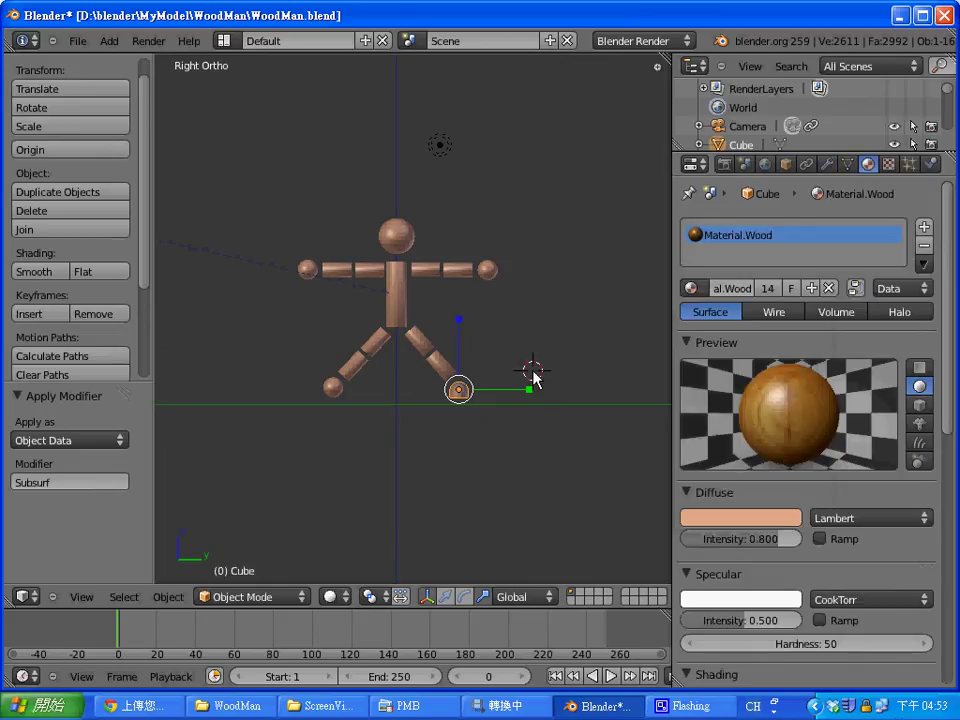
{"action": "key", "text": "g"}
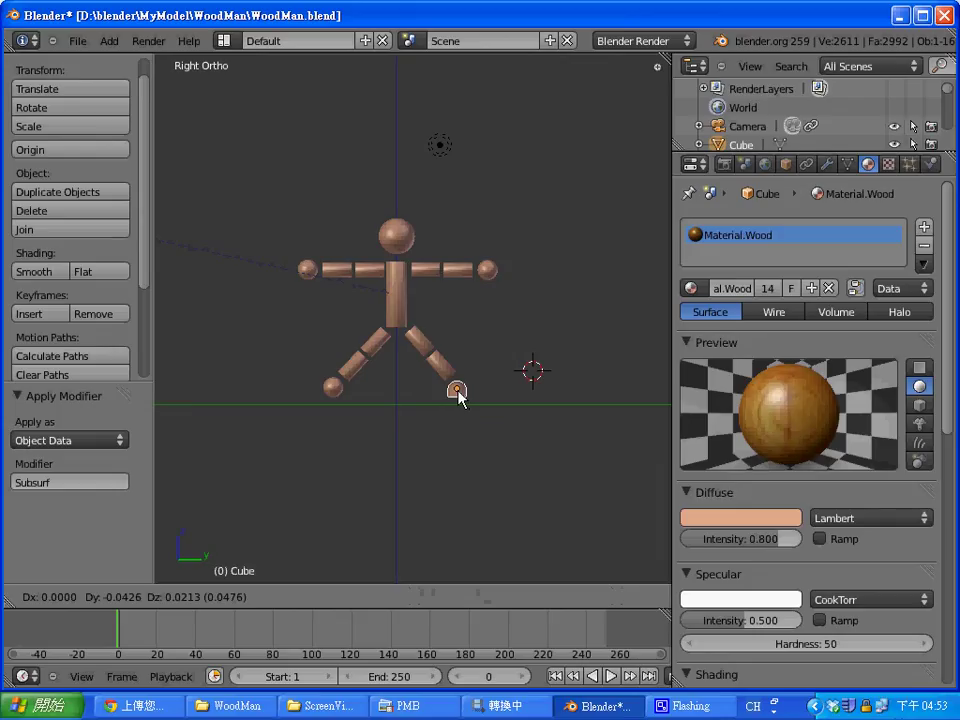
{"action": "left_click", "coordinate": [458, 392]}
Step: Delete the other ankle sphere (Sphere.003) and duplicate the wooden foot for that leg
{"action": "right_click", "coordinate": [332, 389]}
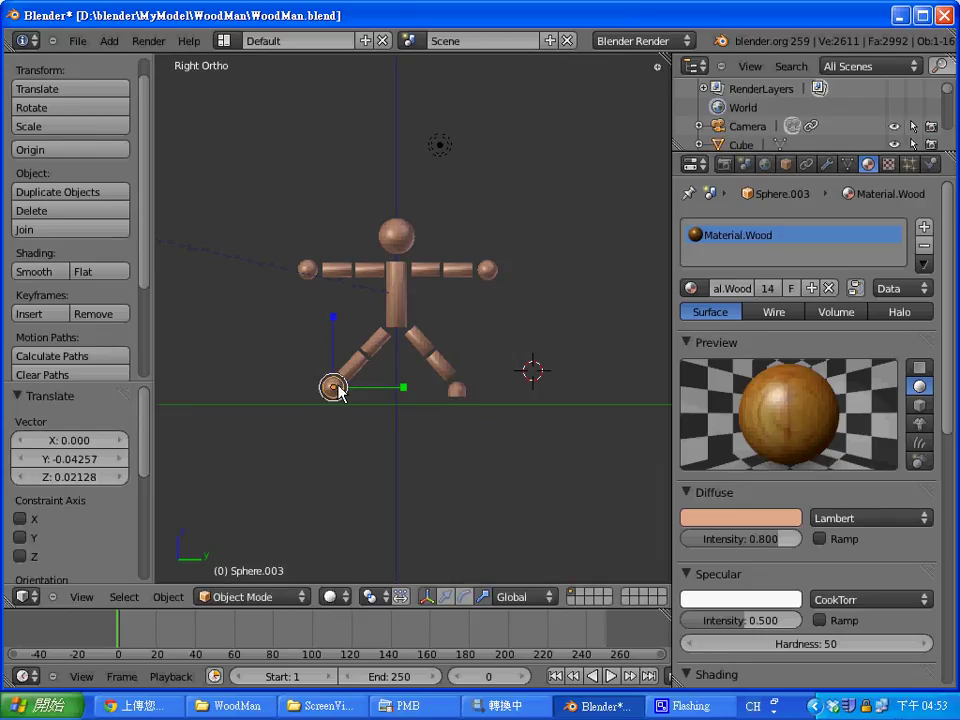
{"action": "key", "text": "x"}
{"action": "left_click", "coordinate": [339, 389]}
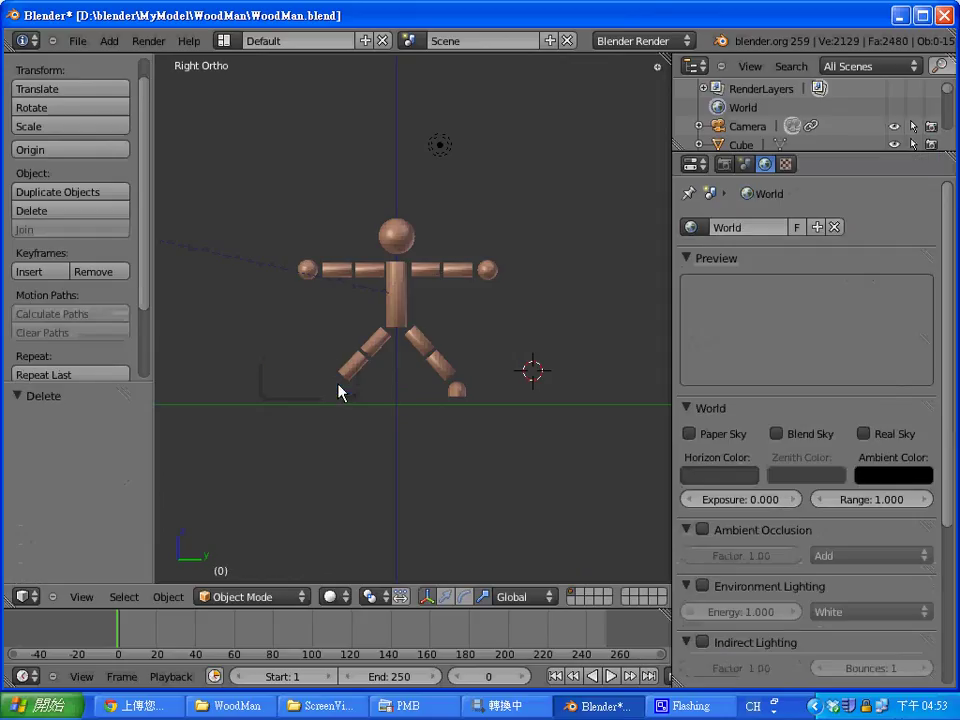
{"action": "right_click", "coordinate": [455, 392]}
{"action": "key", "text": "shift+d"}
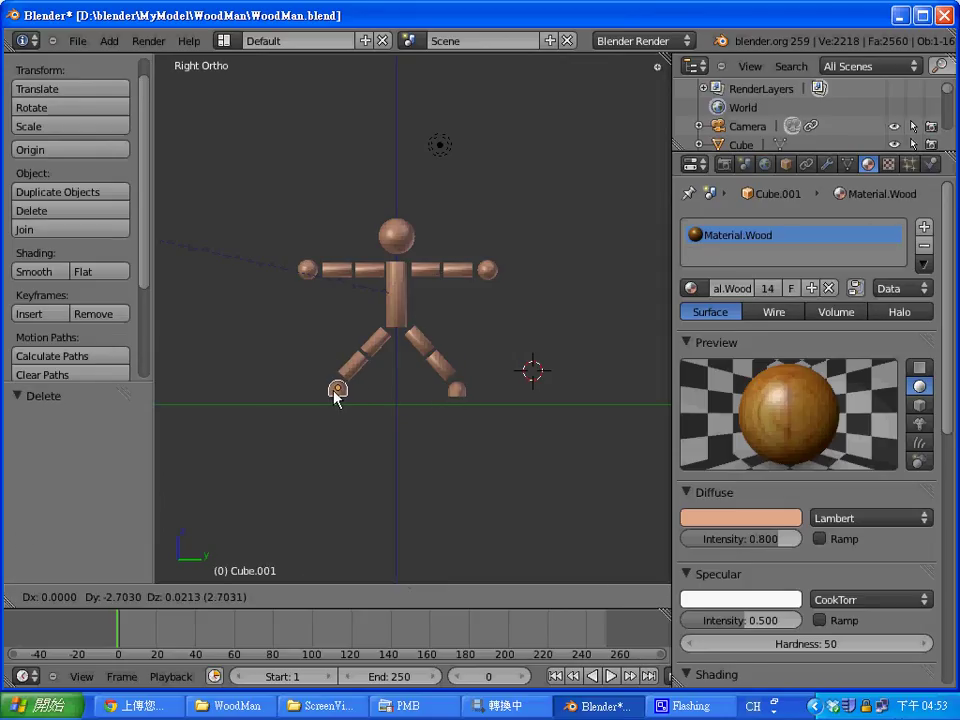
Step: Place the duplicate foot at the other leg's end (Y -2.703) and test-render both wooden feet
{"action": "left_click", "coordinate": [337, 395]}
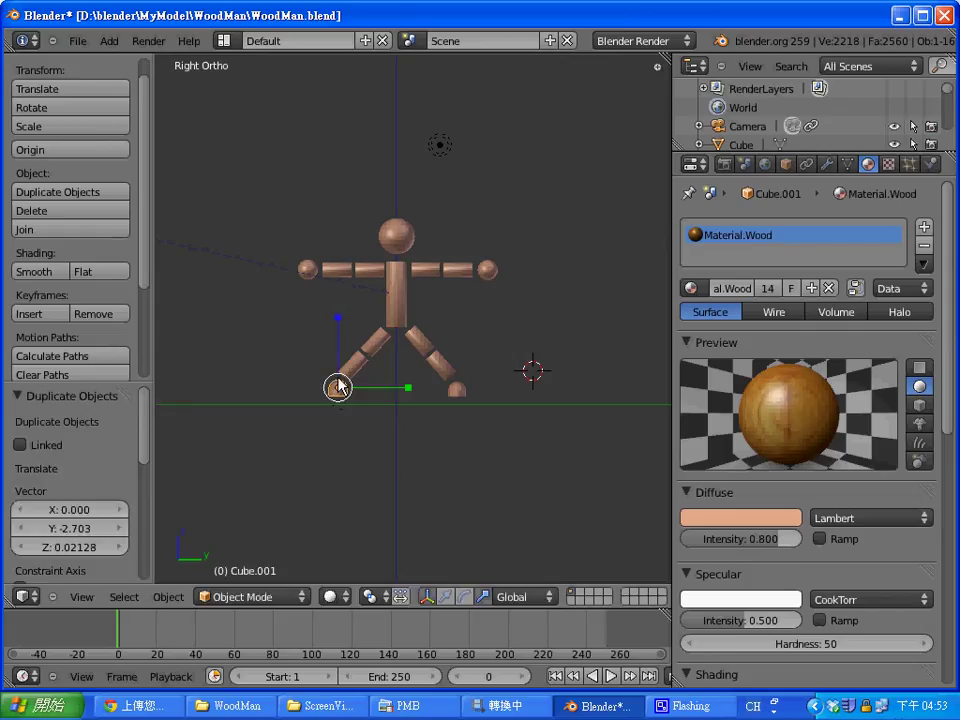
{"action": "key", "text": "F12"}
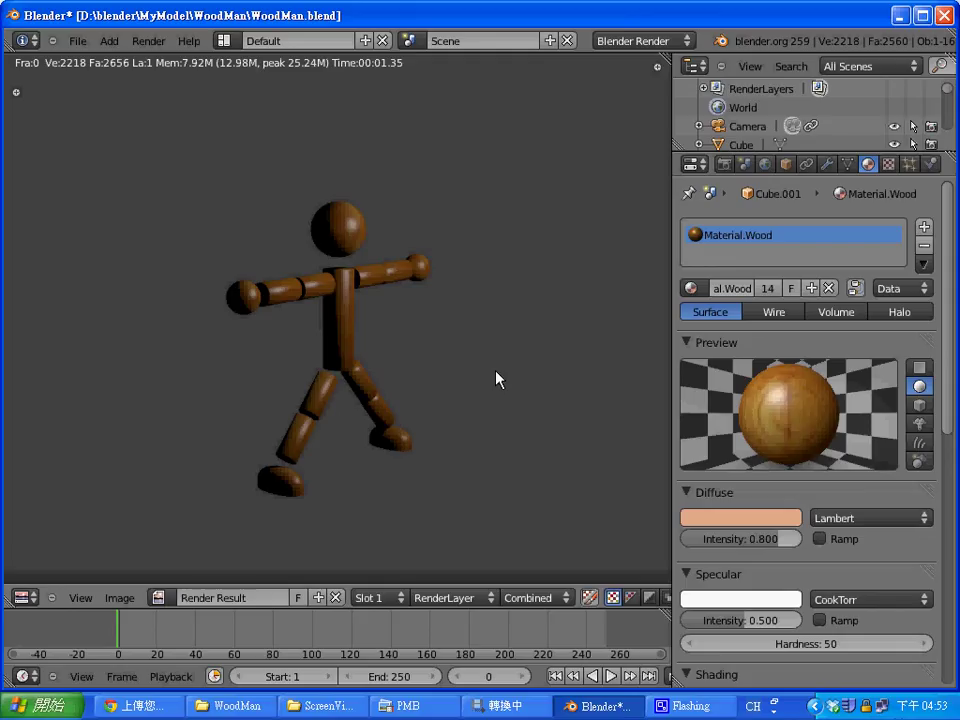
{"action": "key", "text": "Escape"}
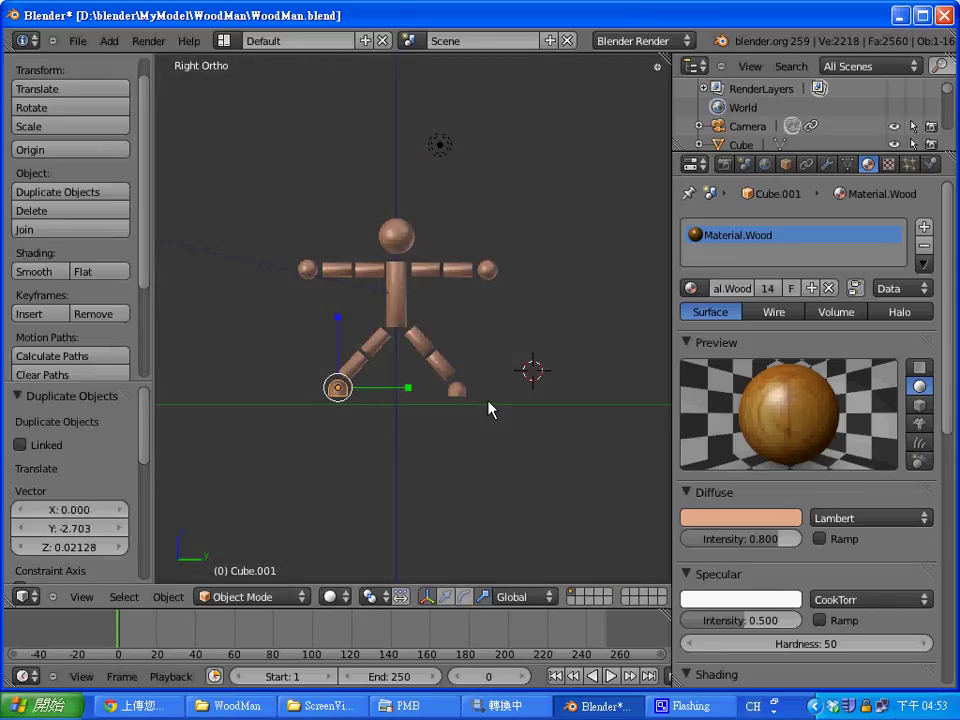
{"action": "left_click", "coordinate": [77, 41]}
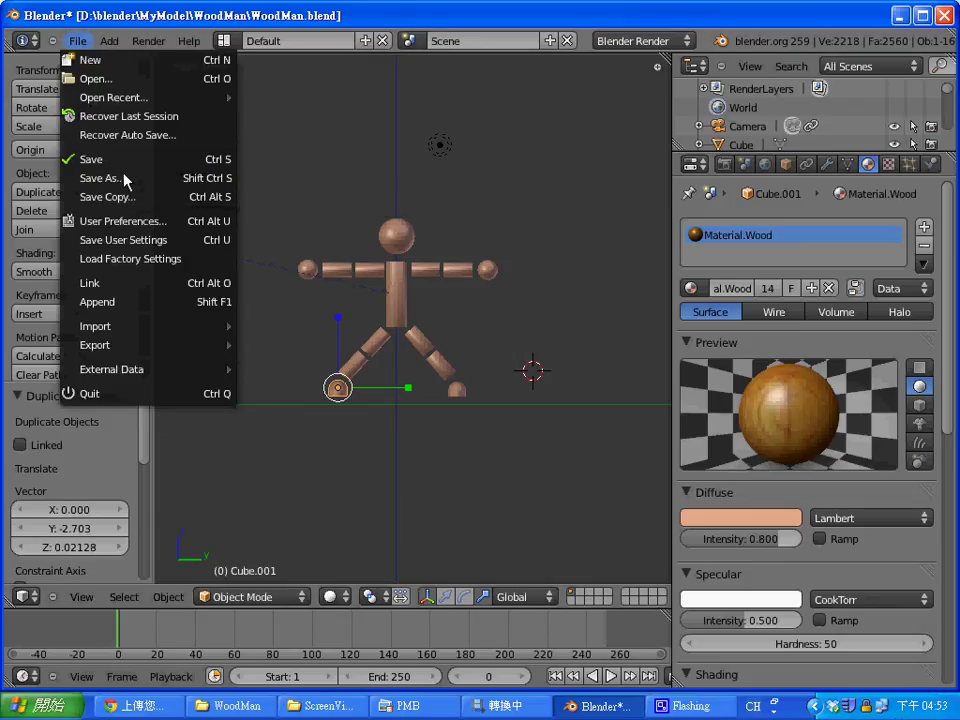
Step: Enter the new file name WoodManMaterial.blend in the Save As browser
{"action": "left_click", "coordinate": [110, 181]}
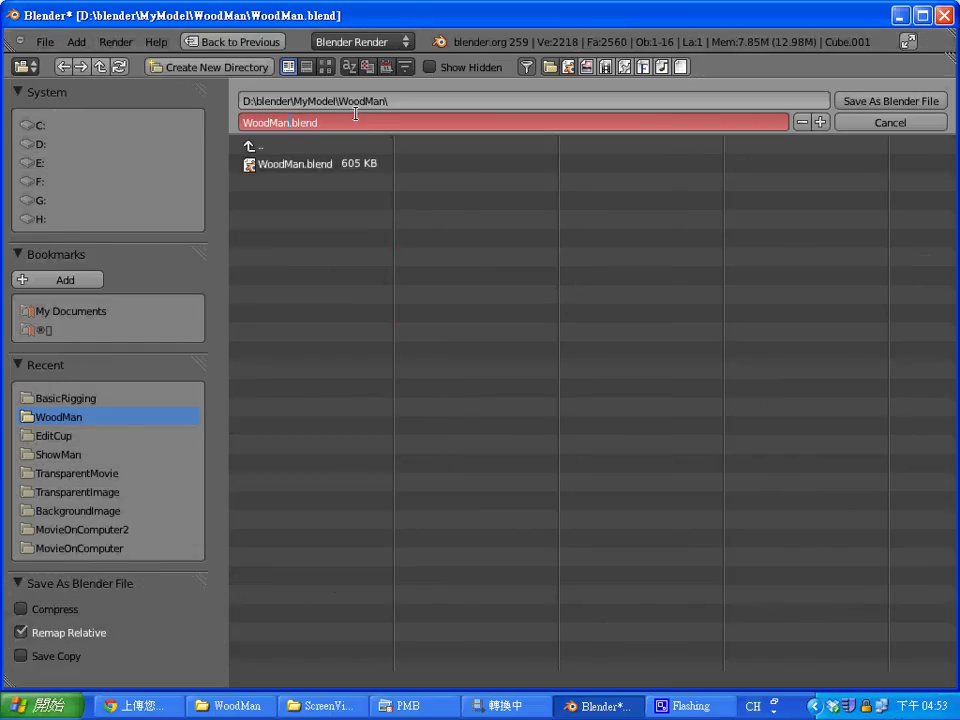
{"action": "type", "text": "Materia"}
{"action": "type", "text": "l"}
{"action": "key", "text": "Return"}
Step: Save the file as WoodManMaterial.blend, render it with F12, and close the render
{"action": "left_click", "coordinate": [900, 101]}
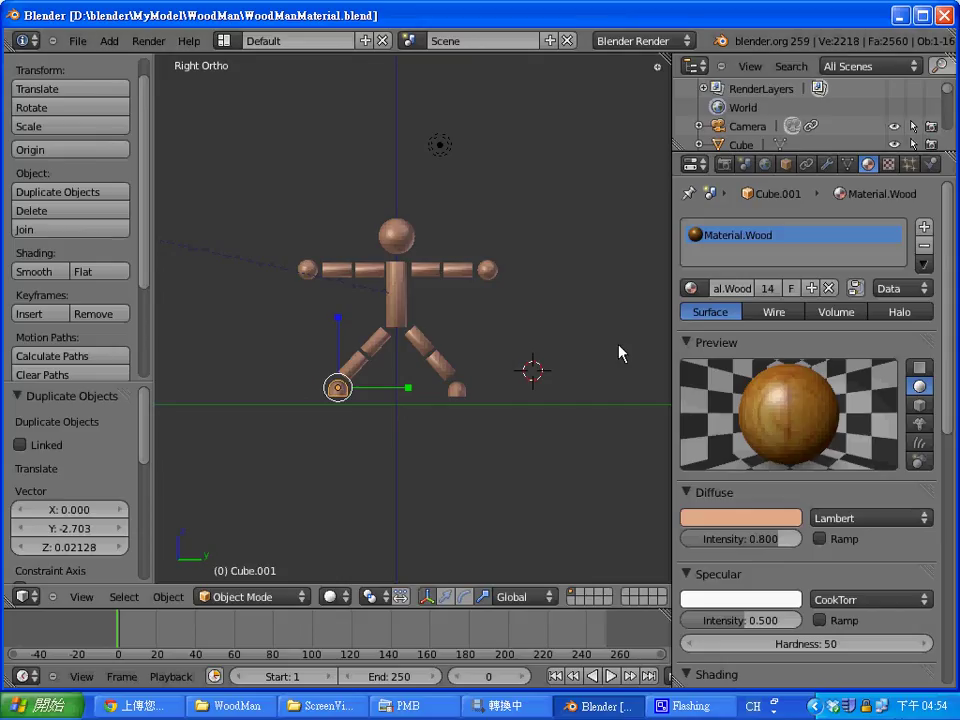
{"action": "key", "text": "F12"}
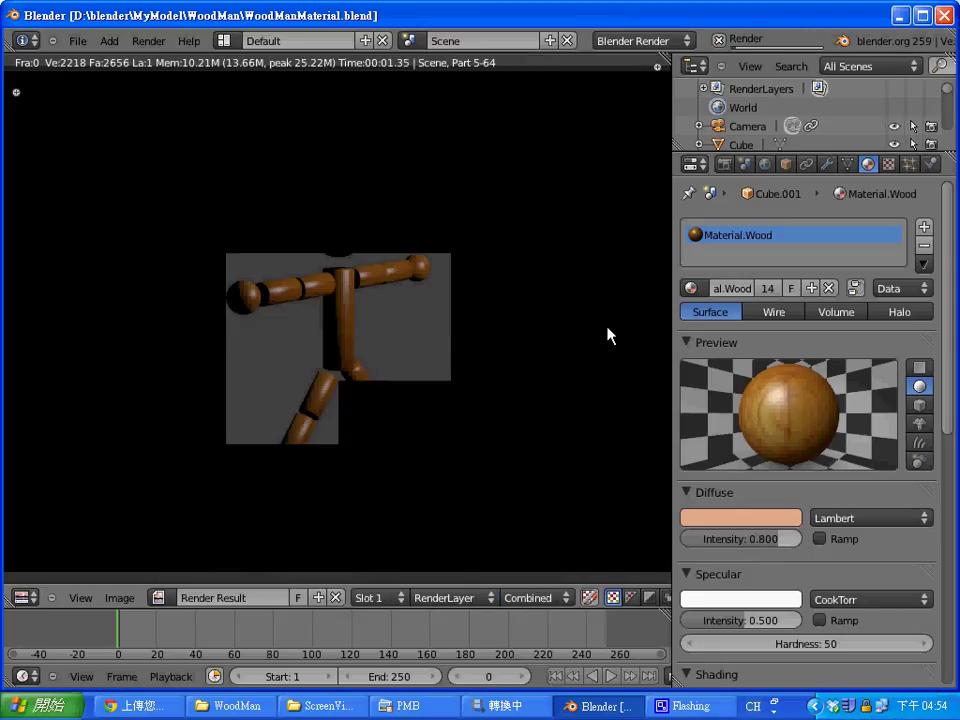
{"action": "key", "text": "Escape"}
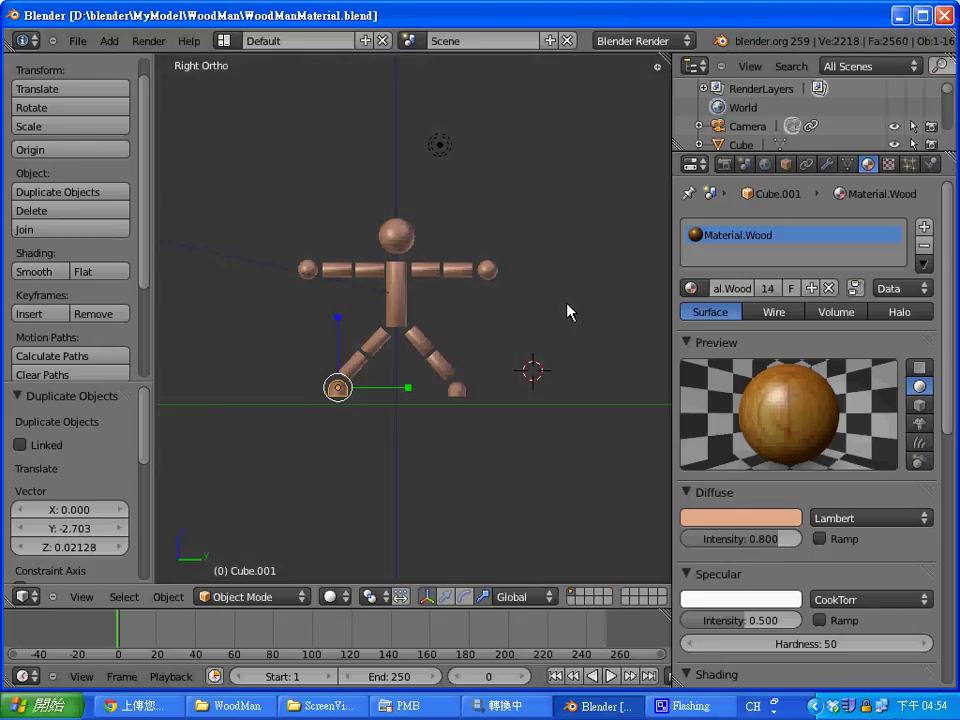